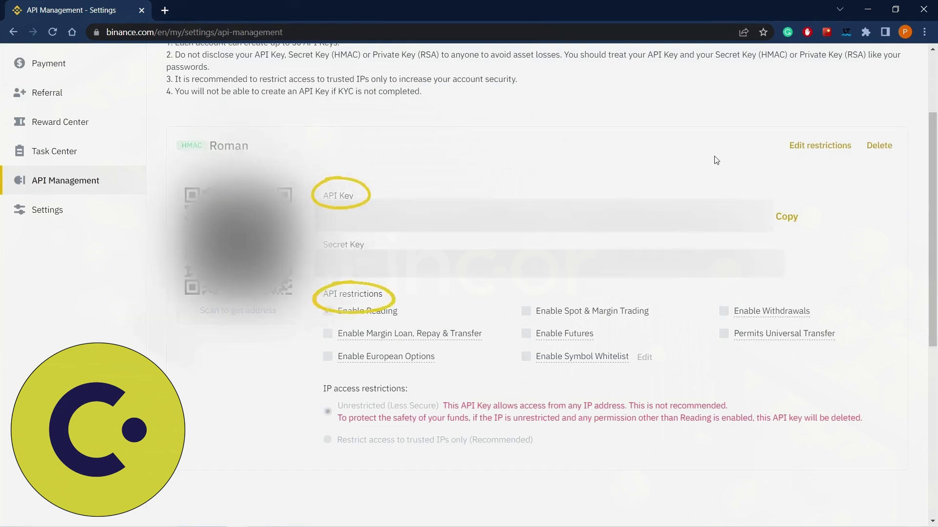
- Enable Spot & Margin Trading and Futures on the API key, keep Unrestricted IP access, and save
left_click(817, 151)
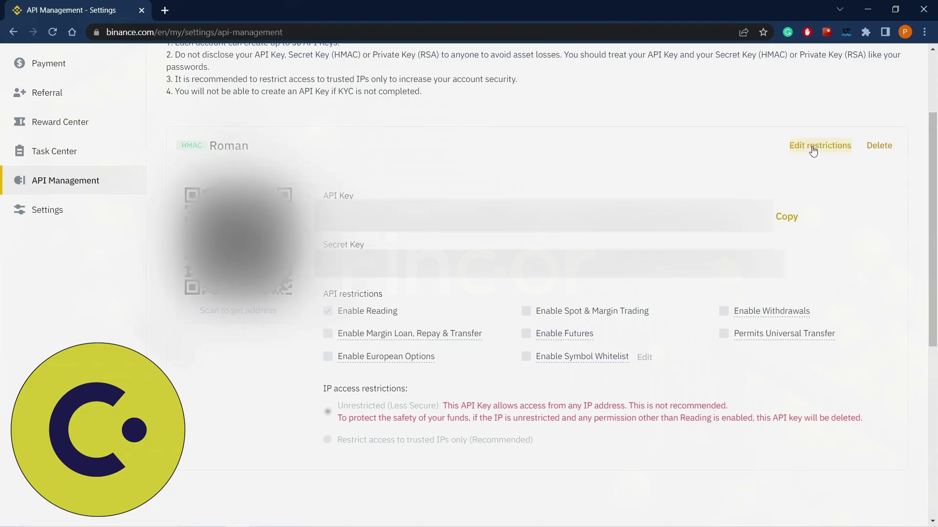
left_click(526, 315)
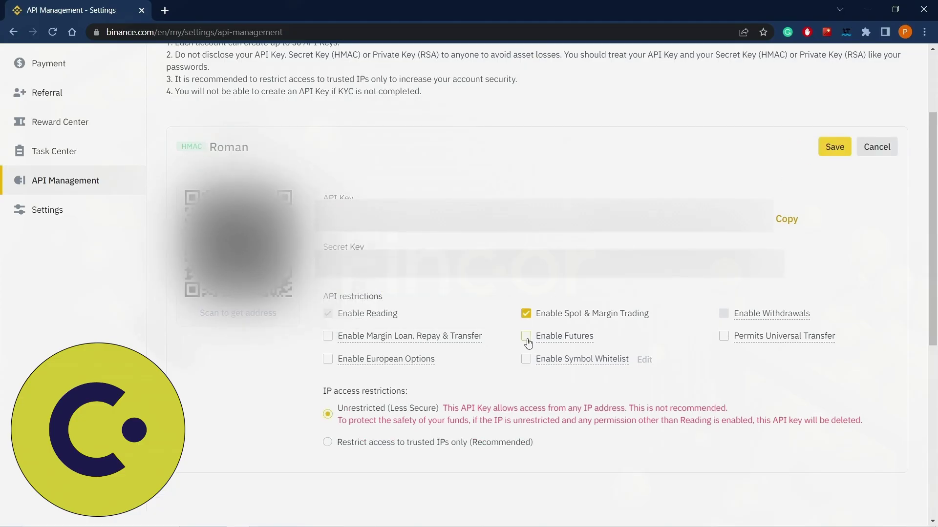
left_click(526, 337)
scroll(525, 373, "down", 1)
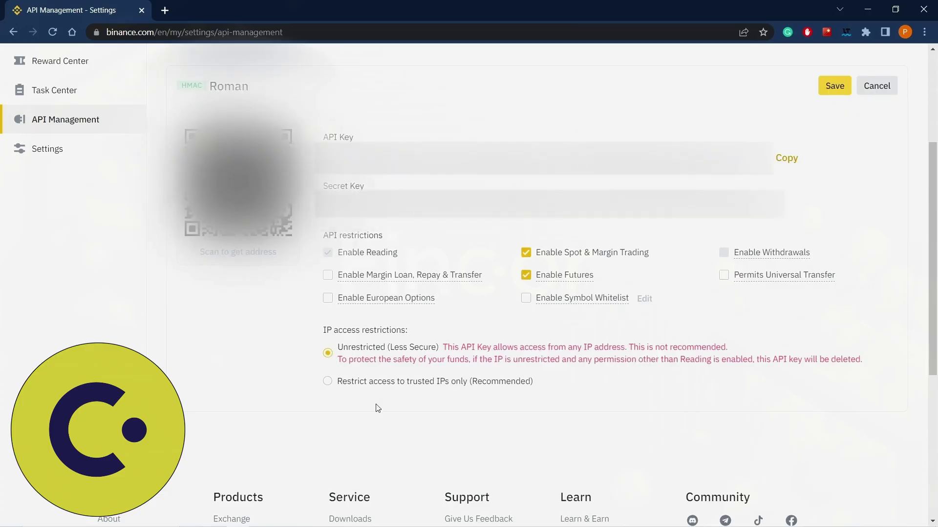
left_click(327, 382)
left_click(327, 353)
scroll(327, 353, "up", 2)
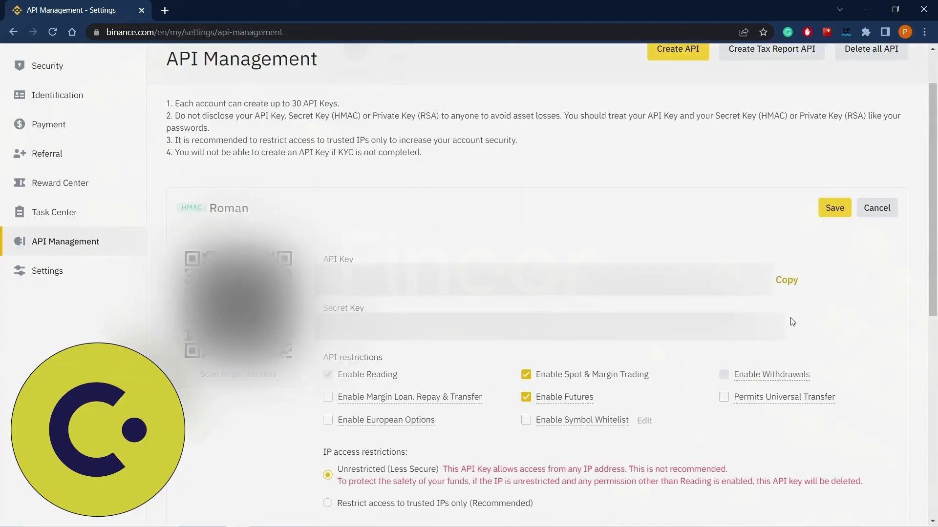
left_click(833, 209)
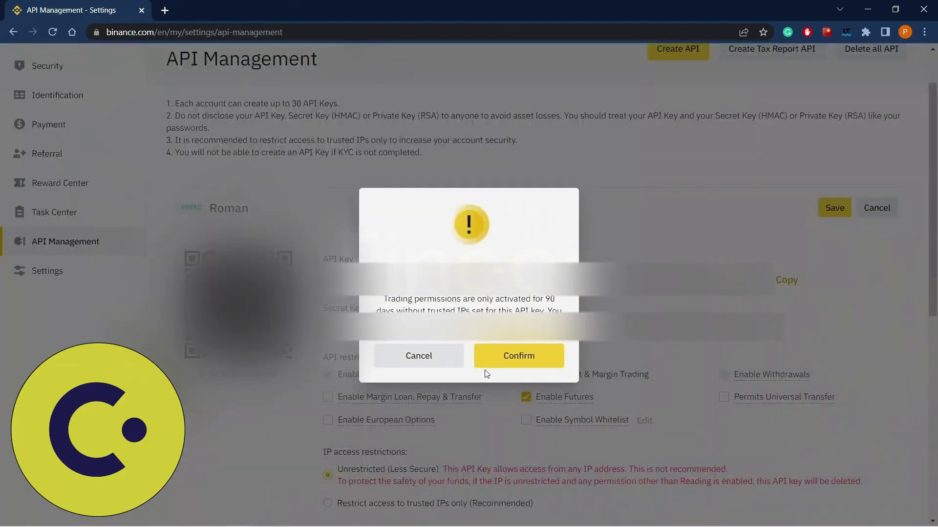
- Confirm the permission warning, copy the API key into the keys note, and close Notepad
left_click(511, 364)
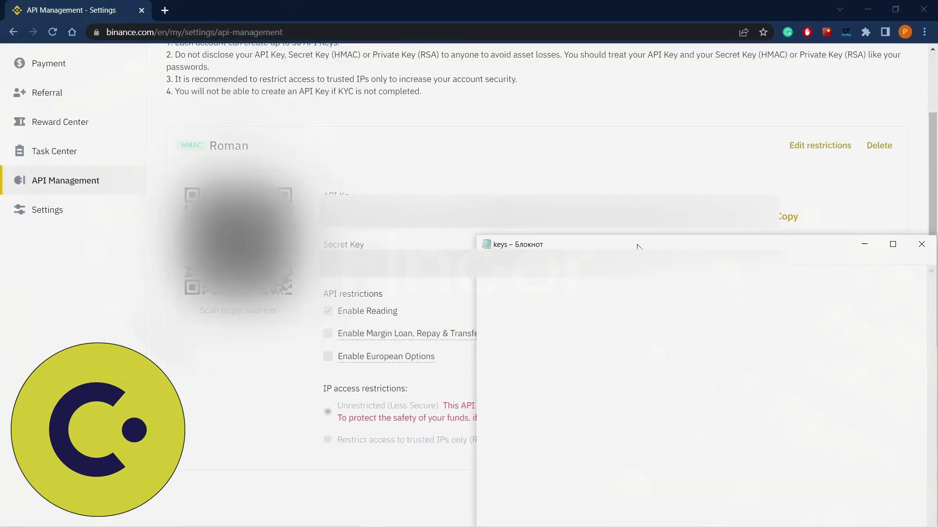
left_click(786, 216)
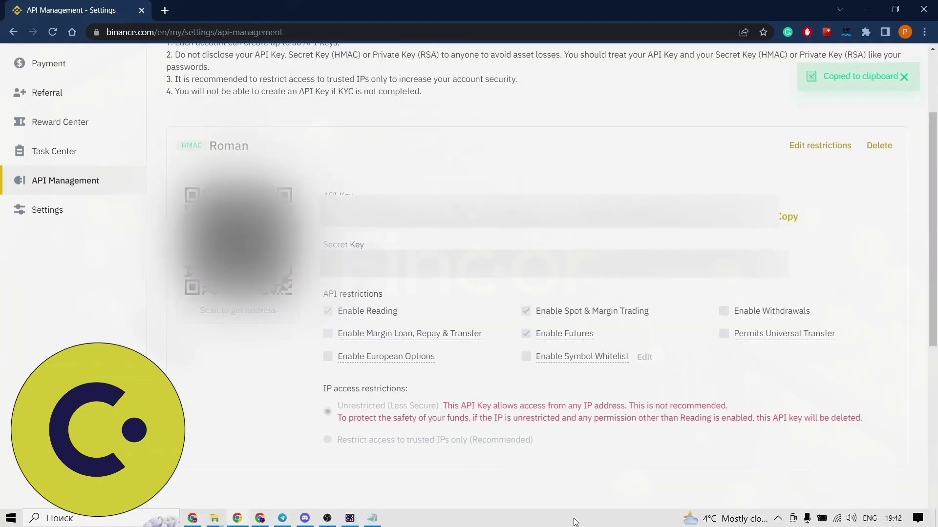
left_click(373, 518)
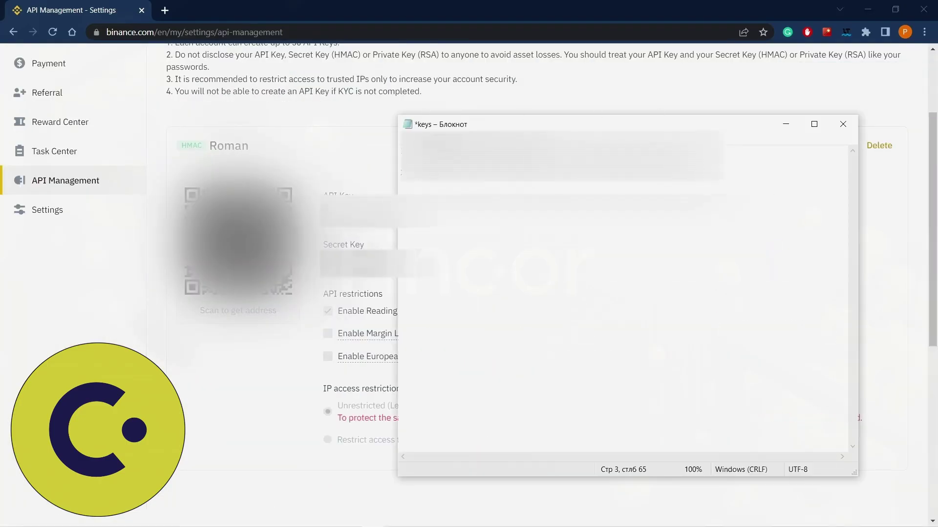
left_click(843, 124)
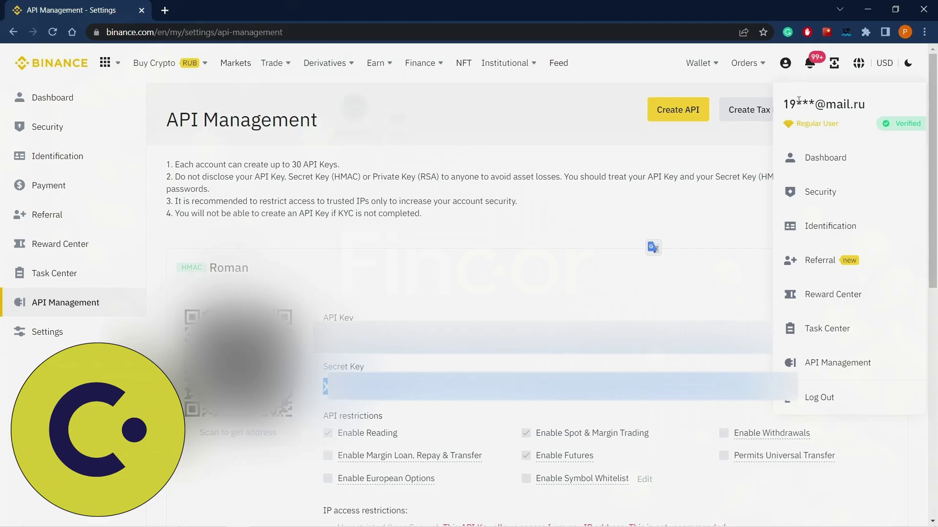
- Open the Security page from the Binance account dropdown
left_click(818, 194)
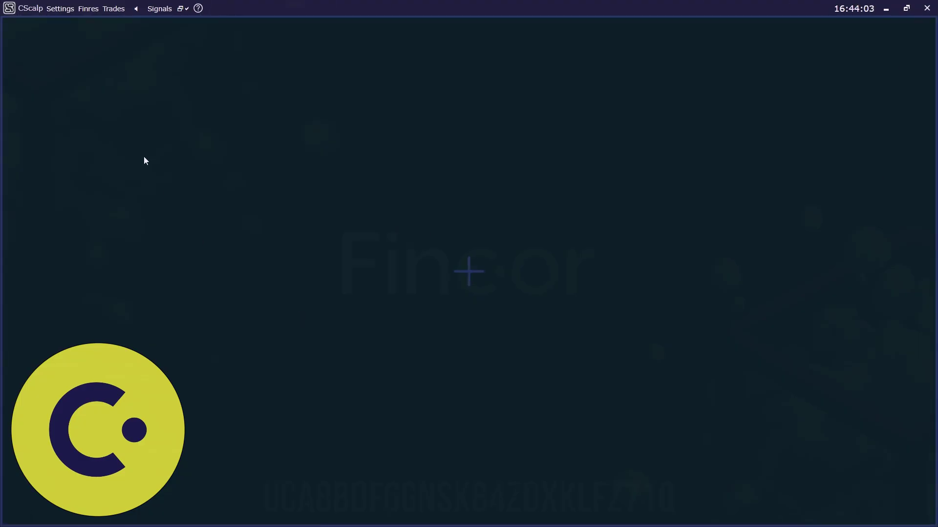
- Delete the QUIK, Finam: Transaq and Bitfinex connections, then expand Binance: Spot's details
left_click(60, 9)
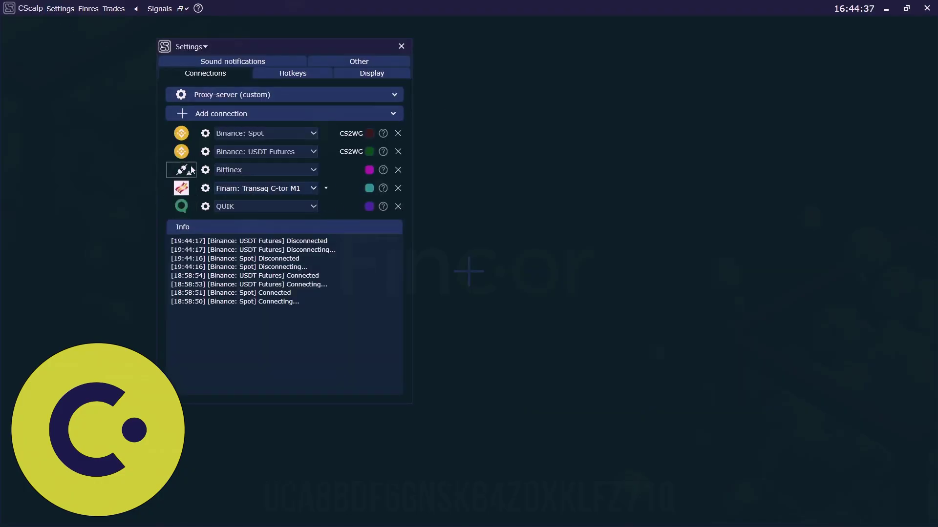
left_click(399, 206)
left_click(398, 188)
left_click(398, 169)
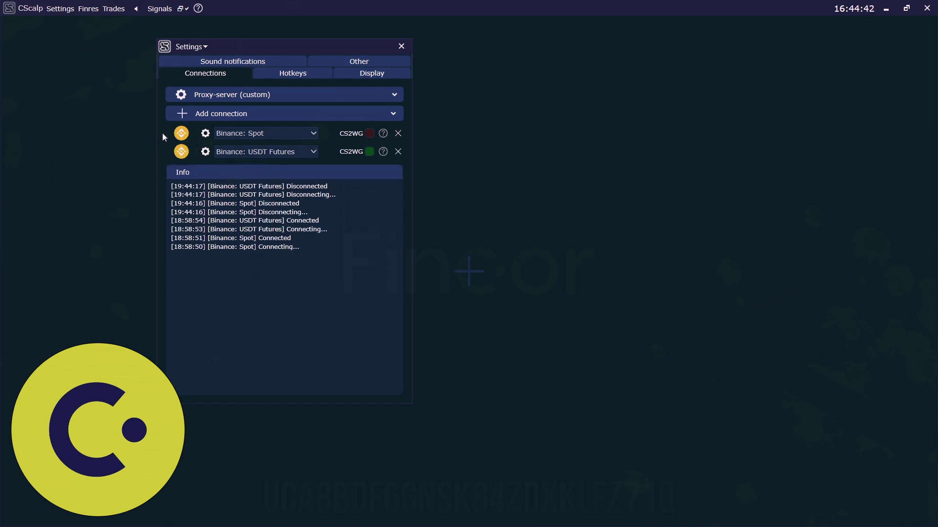
left_click(205, 133)
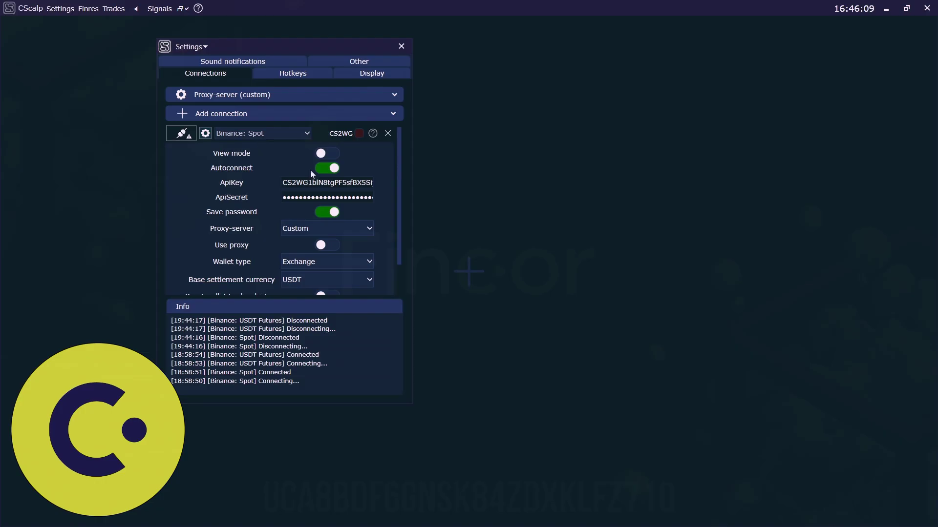
- Keep USDT settlement, replace Binance: Spot's ApiKey and ApiSecret, and expand USDT Futures' details
scroll(317, 210, "down", 1)
left_click(325, 251)
left_click(325, 251)
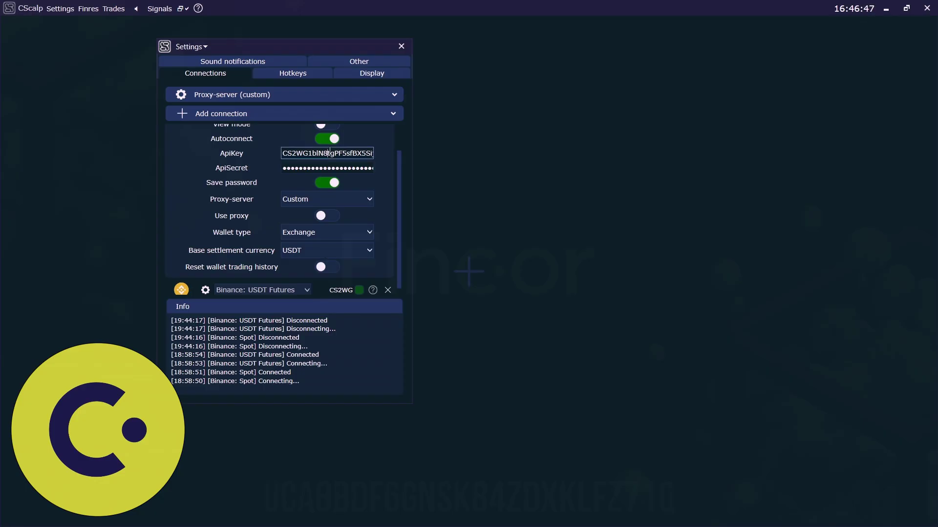
double_click(330, 153)
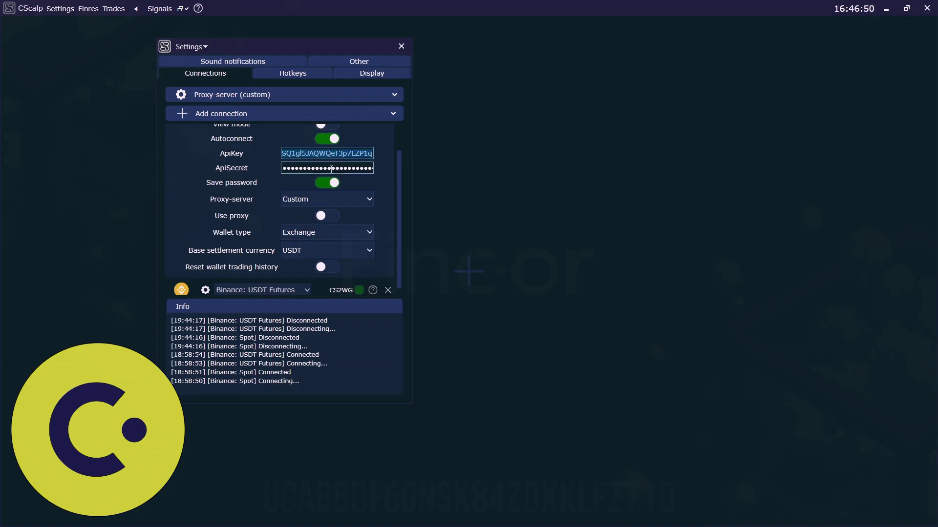
double_click(331, 168)
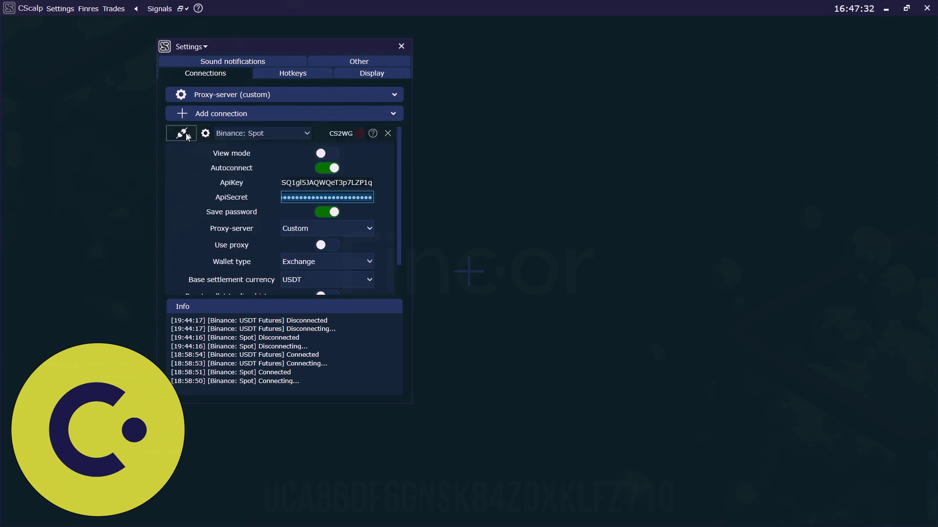
left_click(272, 346)
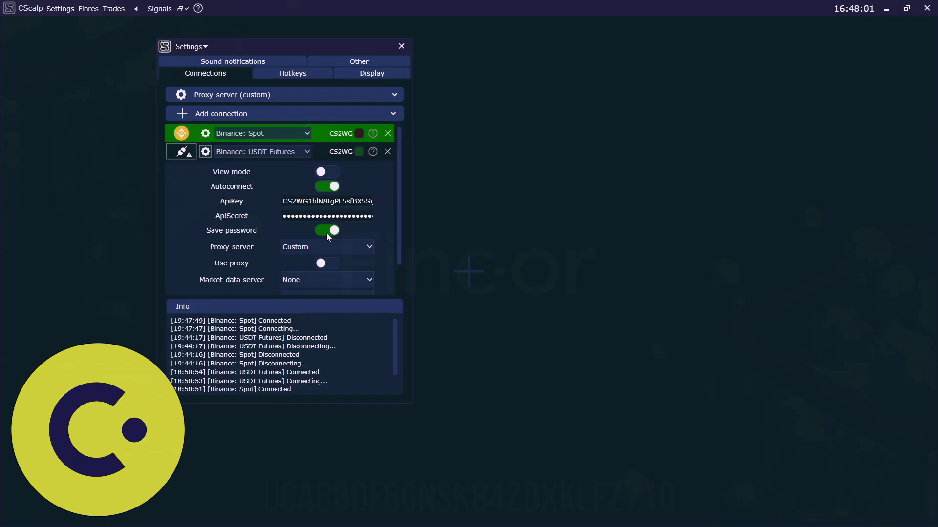
- Collapse USDT Futures, reopen Binance: Spot, and keep its proxy server set to Custom
left_click(183, 153)
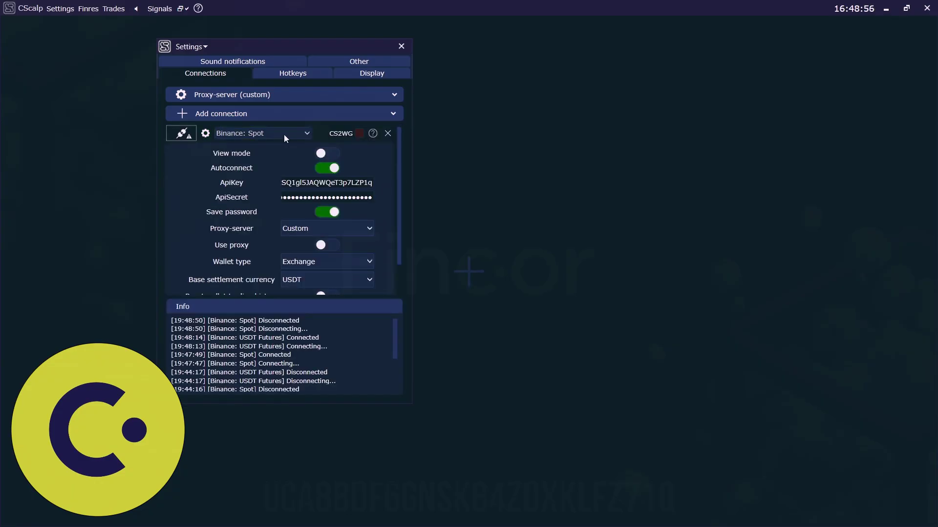
left_click(206, 134)
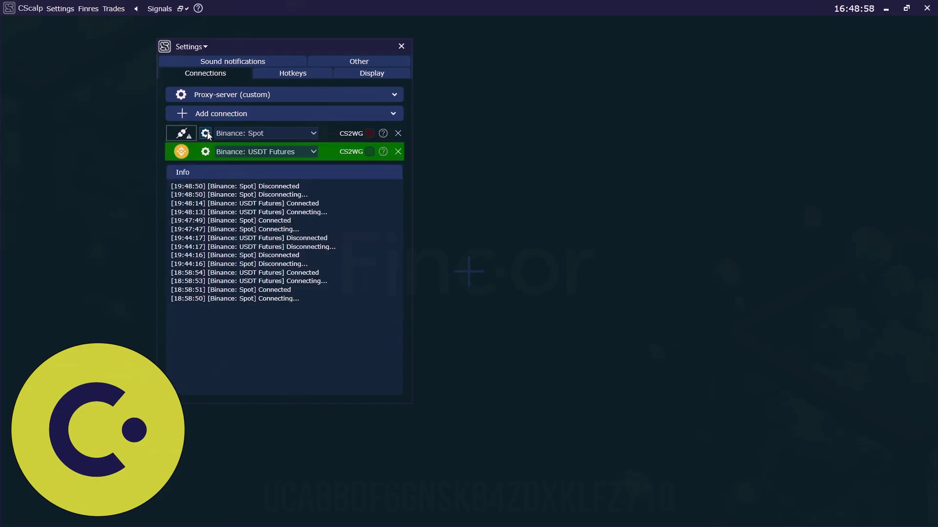
left_click(205, 133)
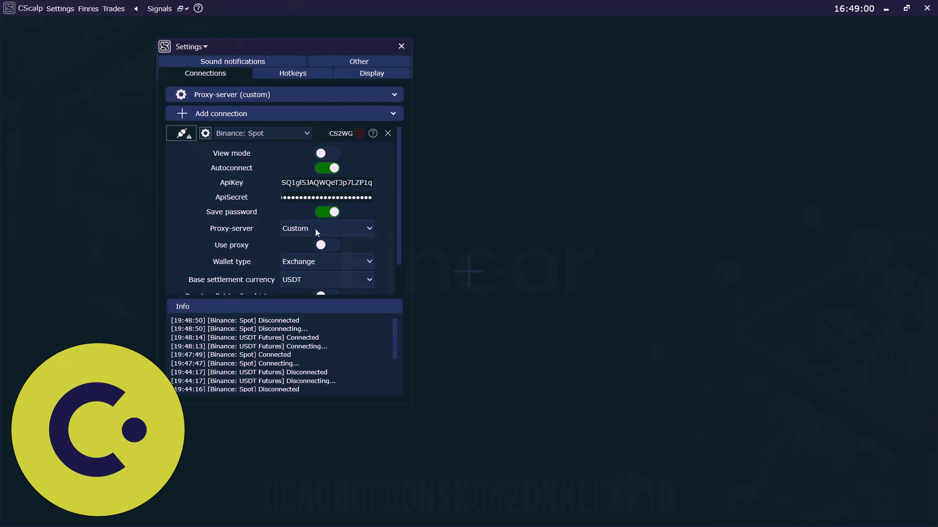
left_click(342, 229)
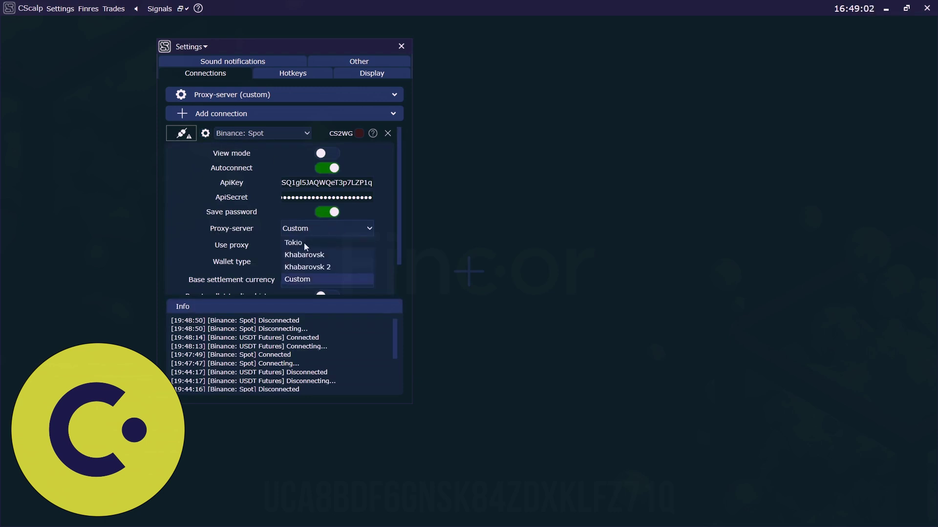
left_click(305, 278)
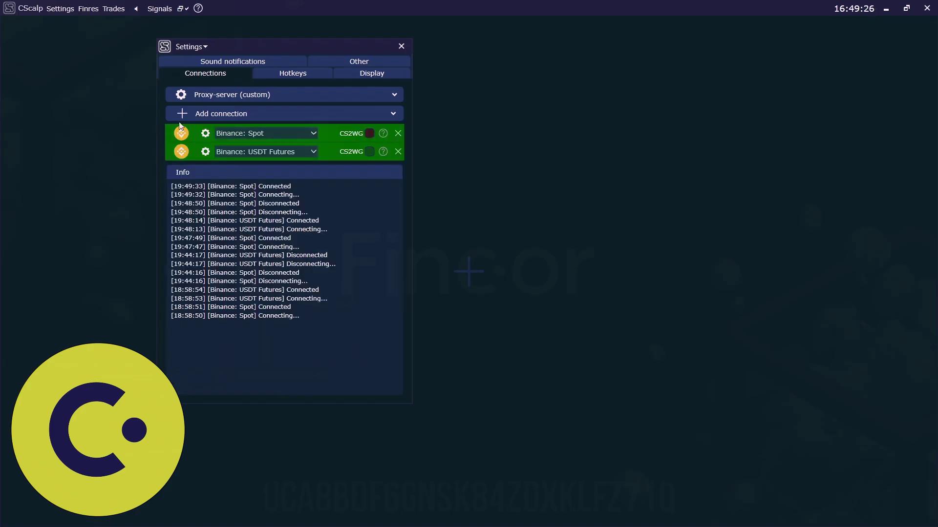
- Close Settings, add a workspace tab with an order book, and open its Tickers list
left_click(401, 46)
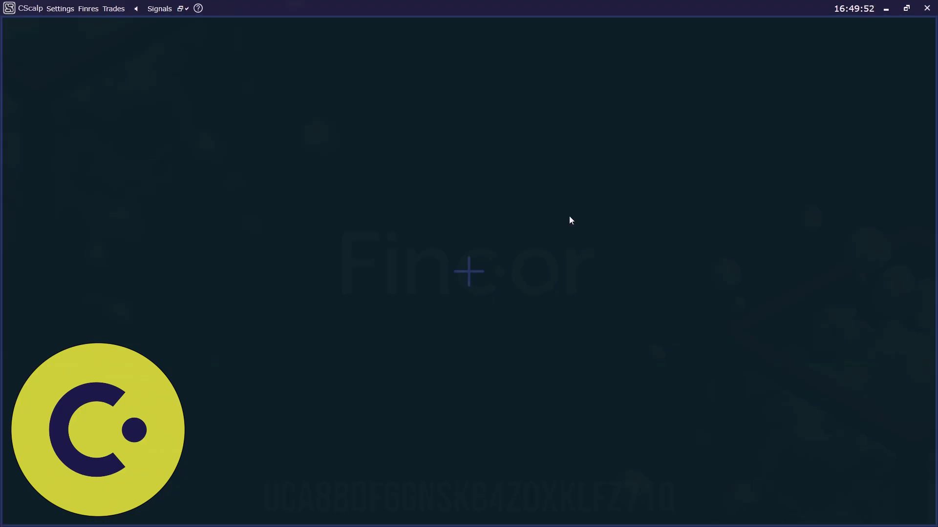
left_click(478, 285)
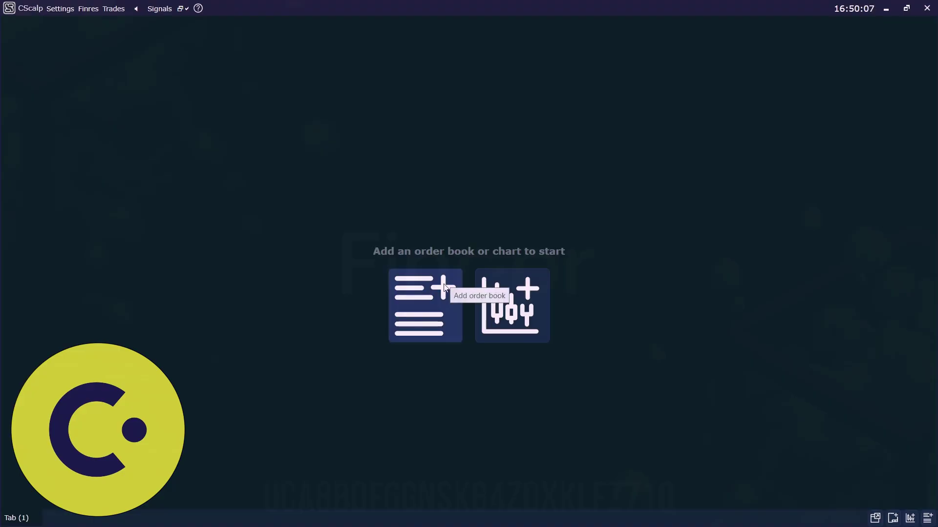
left_click(444, 289)
left_click(469, 270)
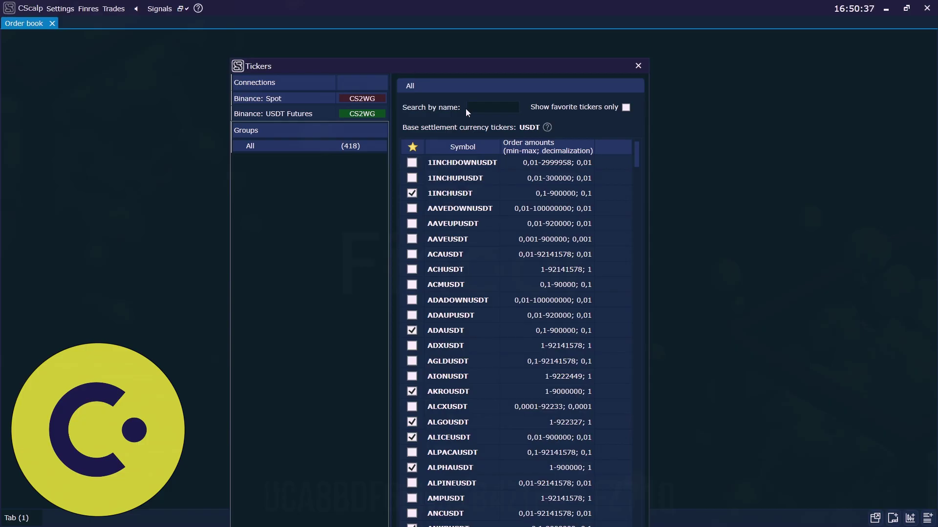
- Search 'bt' among Binance: Spot tickers and load BTCUSDT into the order book
left_click(310, 98)
left_click(480, 104)
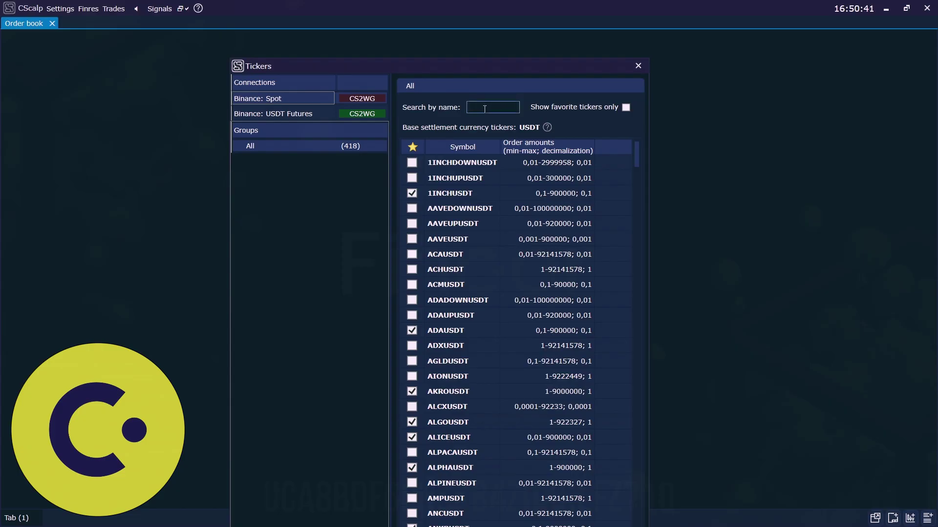
type("btc")
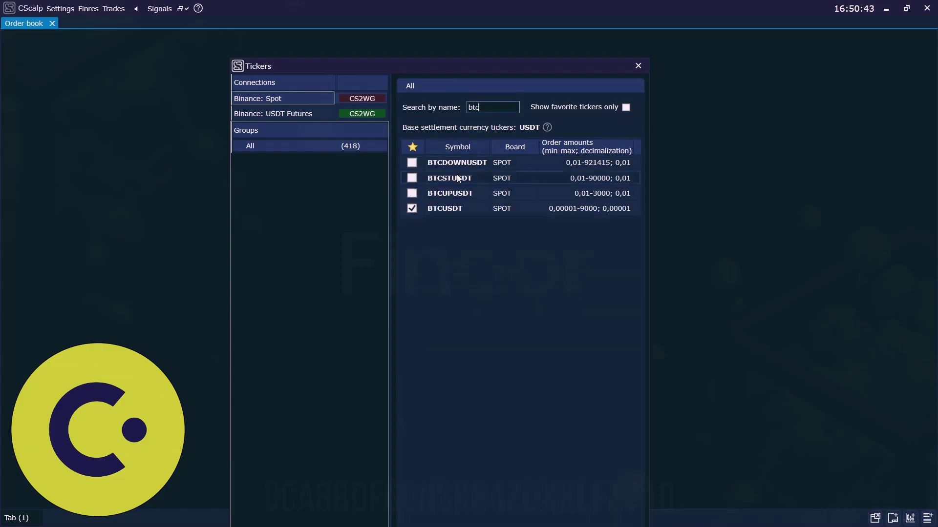
double_click(505, 209)
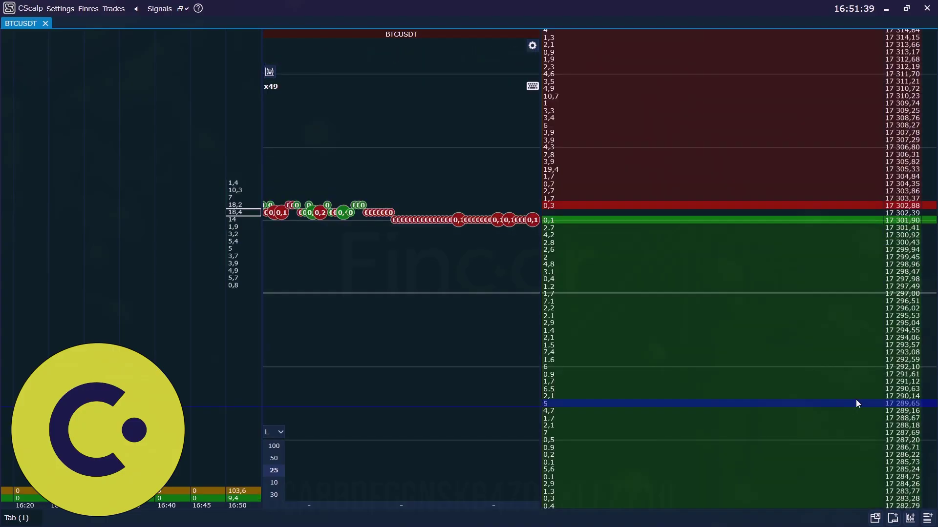
- Add a second order book and load BTCUSDT from Binance: USDT Futures into it
left_click(928, 520)
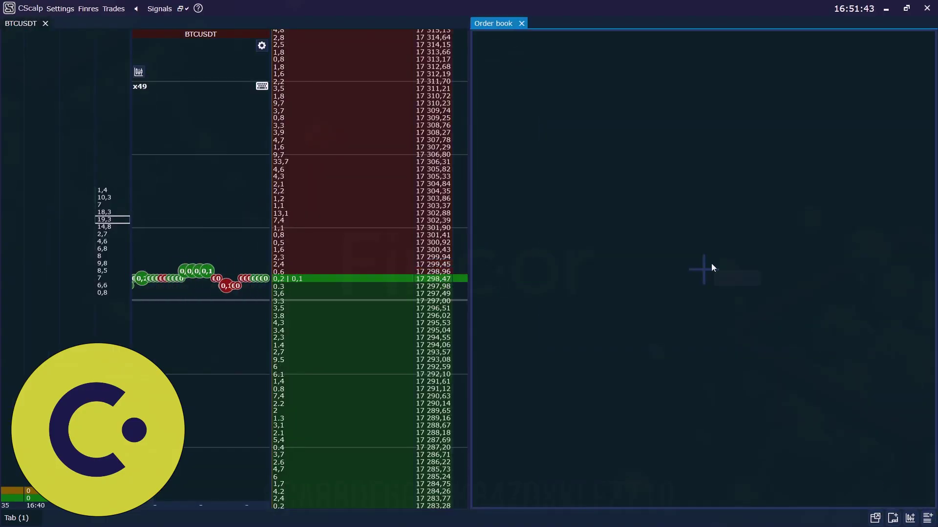
left_click(704, 270)
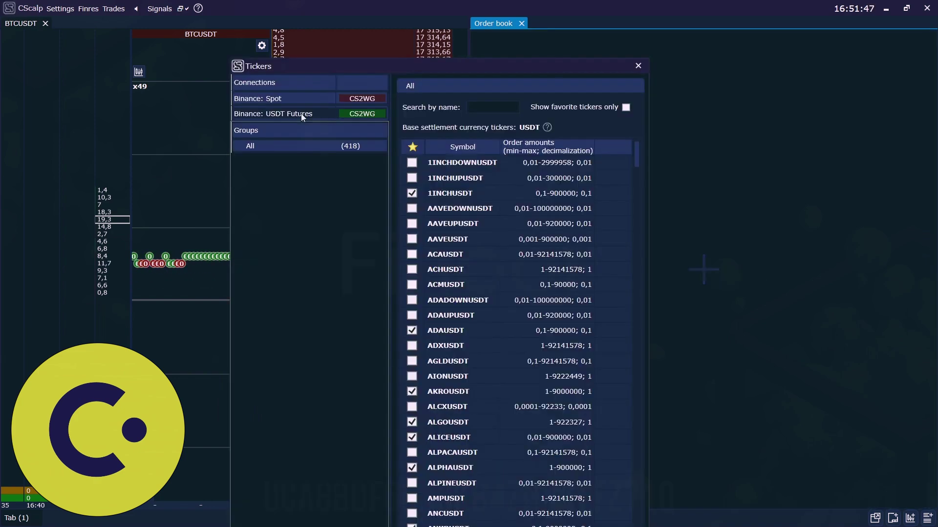
left_click(301, 113)
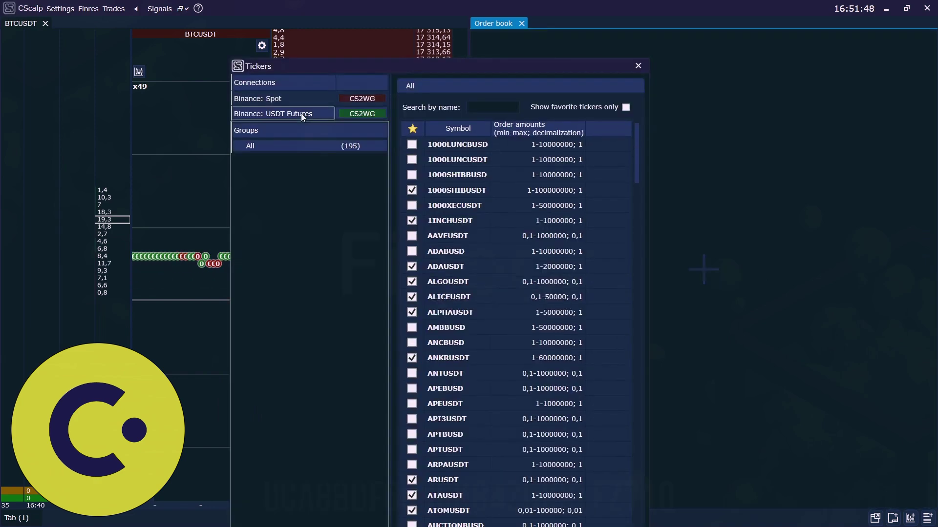
left_click(487, 109)
type("btc")
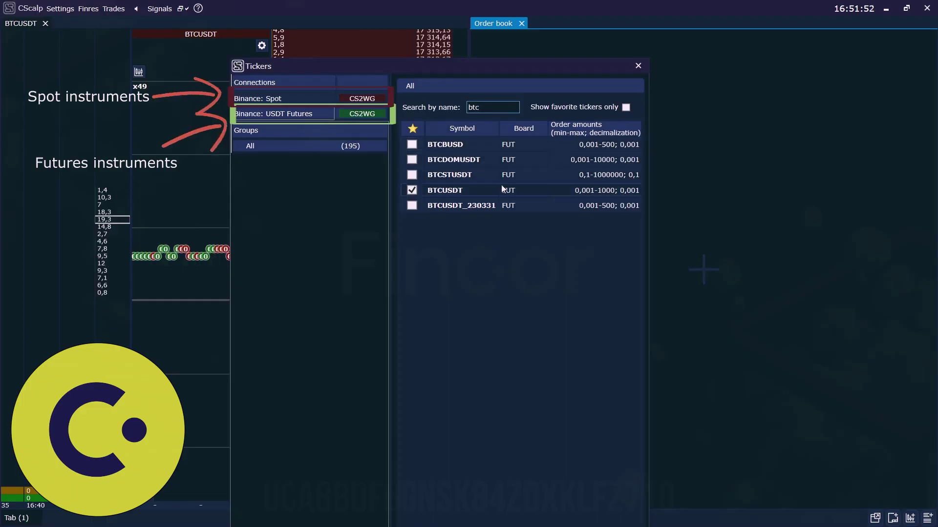
double_click(458, 190)
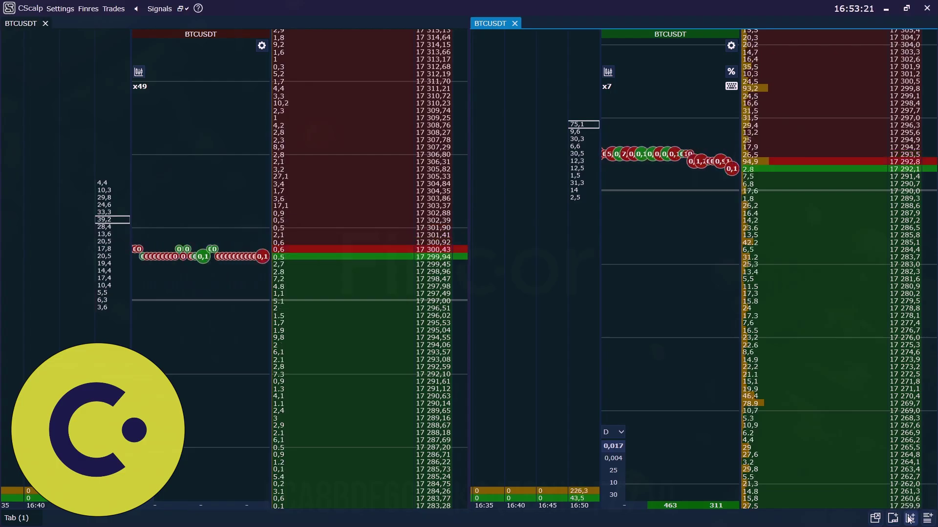
- Add a chart, load Binance: Spot BTCUSDT into it, and dock it under the left order book
left_click(910, 519)
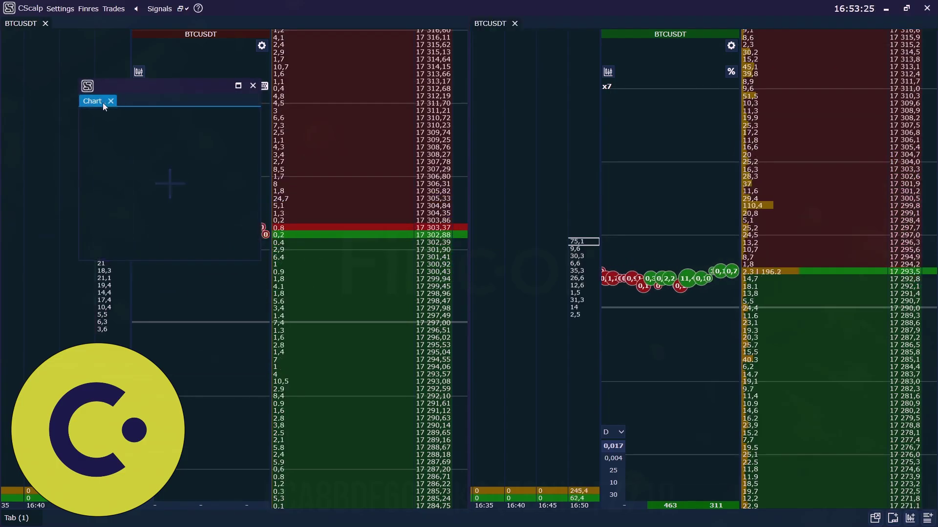
left_click_drag(104, 107, 685, 182)
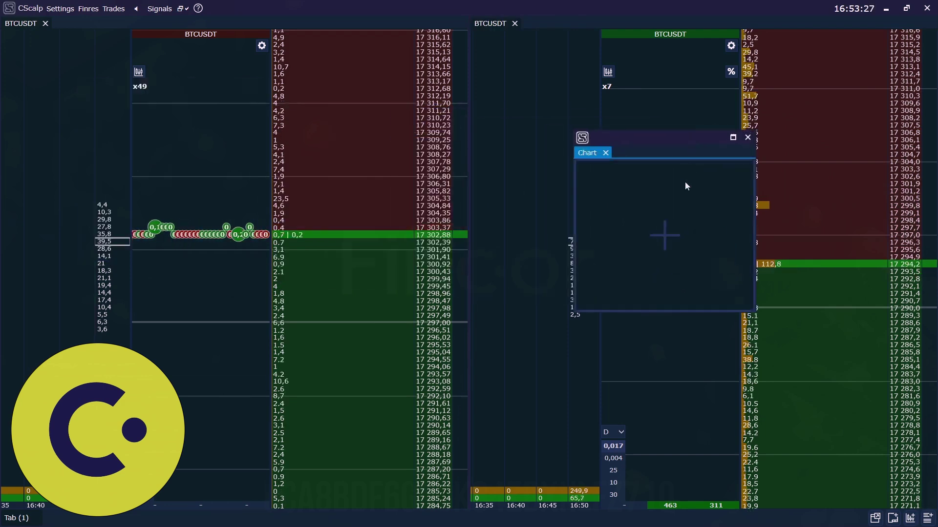
left_click(668, 231)
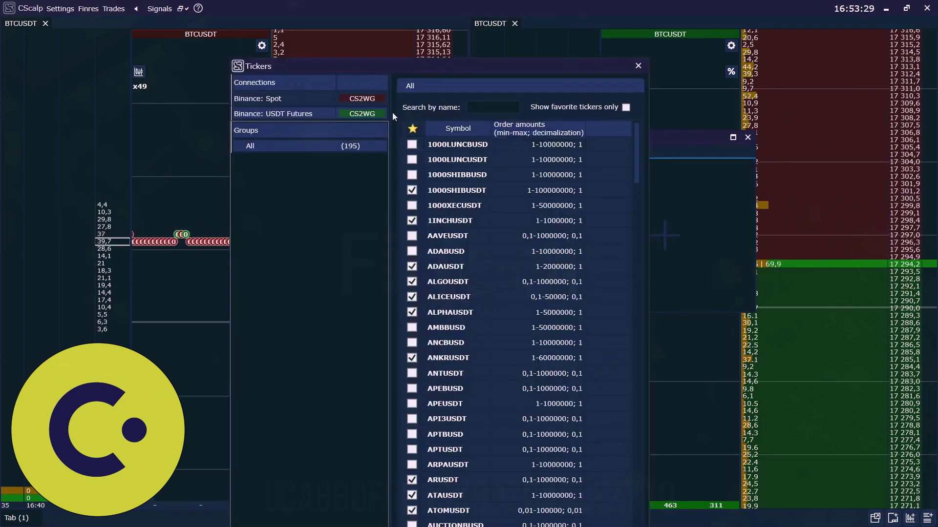
left_click(285, 97)
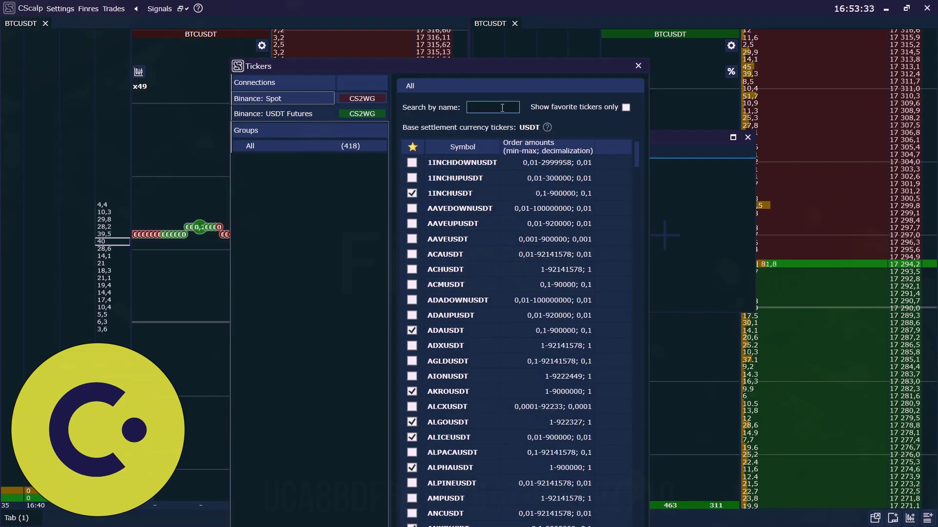
type("btc")
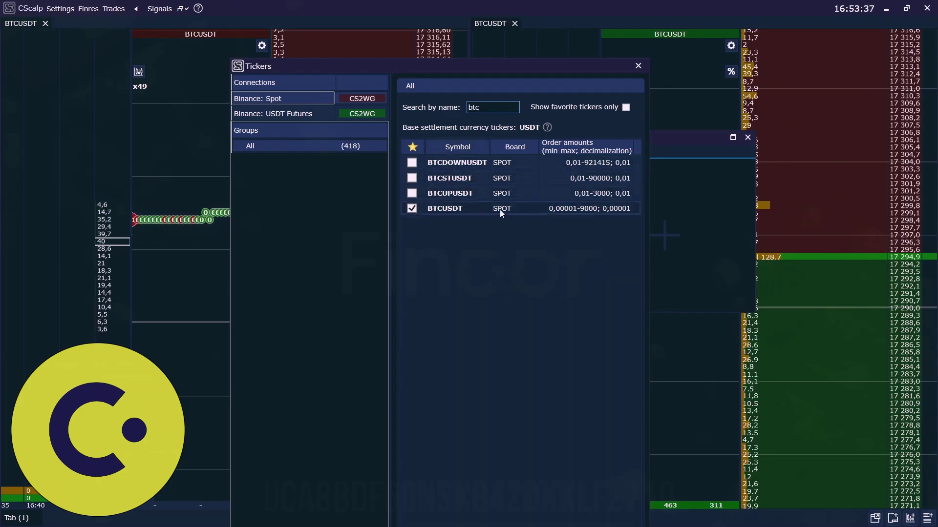
double_click(500, 209)
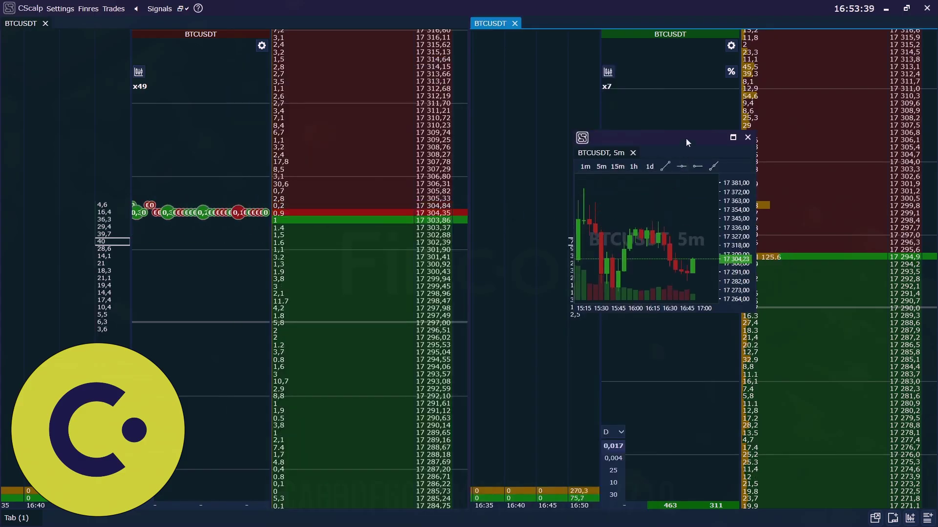
left_click_drag(687, 137, 268, 174)
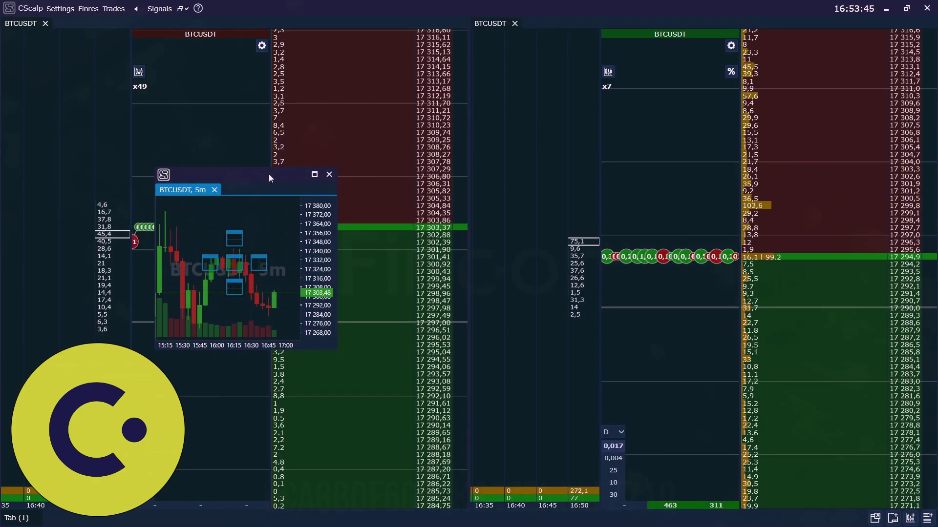
left_click_drag(269, 174, 293, 278)
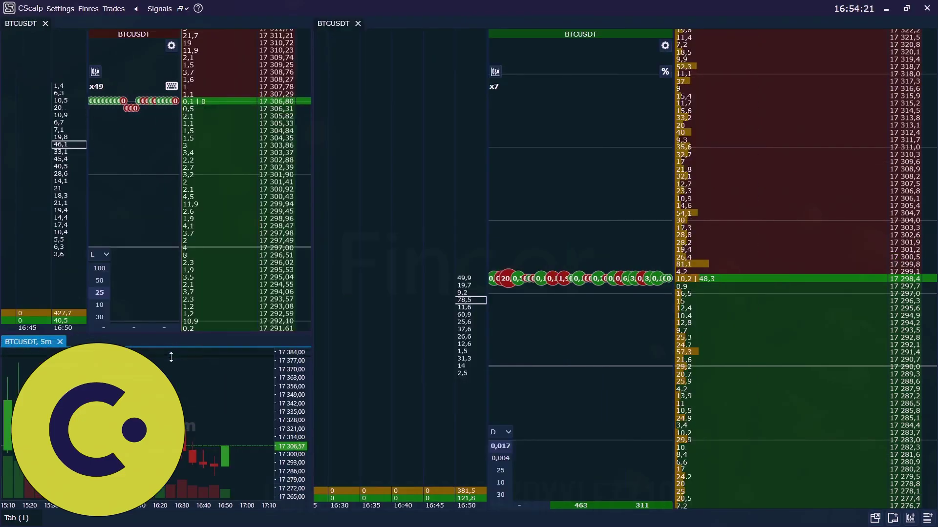
- Open a BTCUSDT chart for the right order book and resize splitters so both books and charts fit
left_click_drag(168, 372, 168, 380)
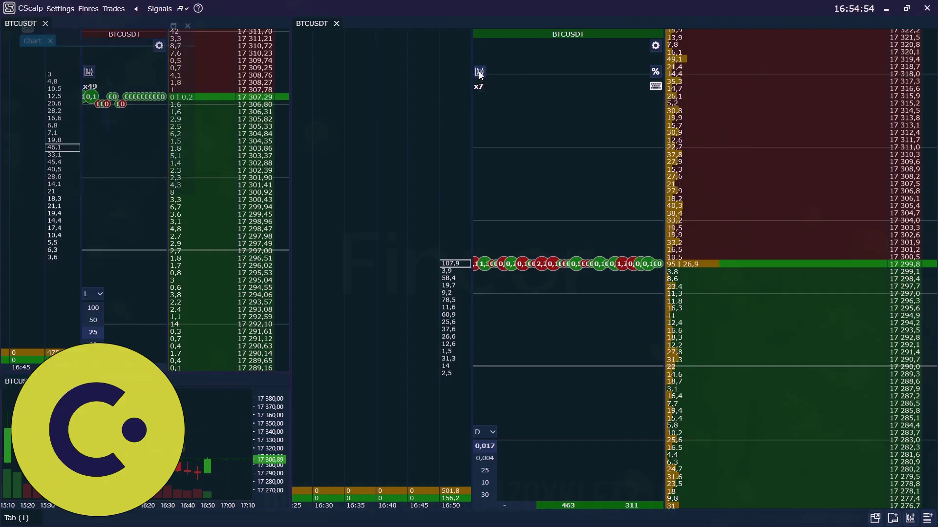
left_click(88, 72)
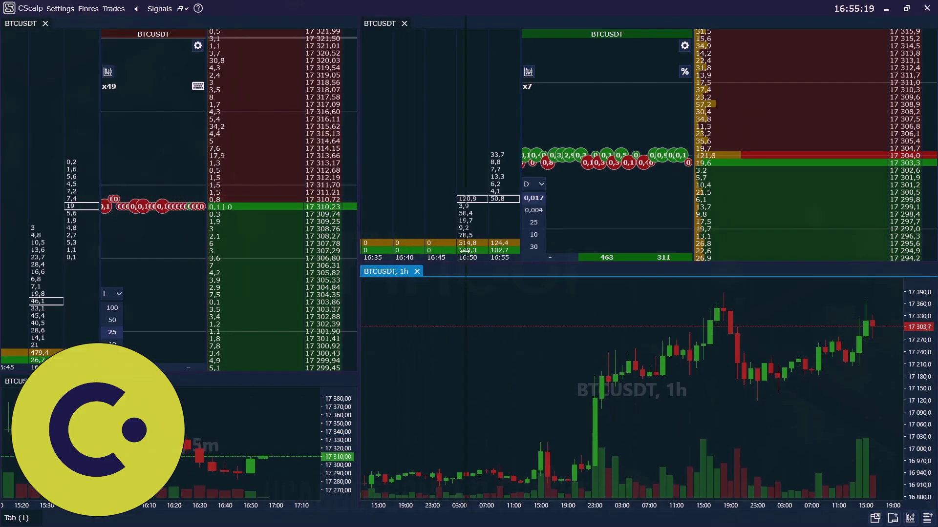
left_click_drag(359, 248, 466, 248)
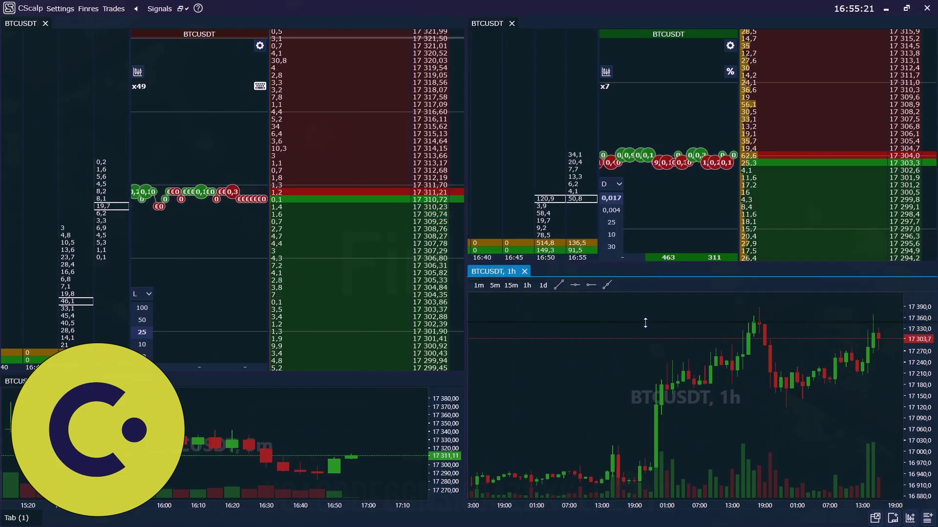
left_click_drag(642, 266, 642, 374)
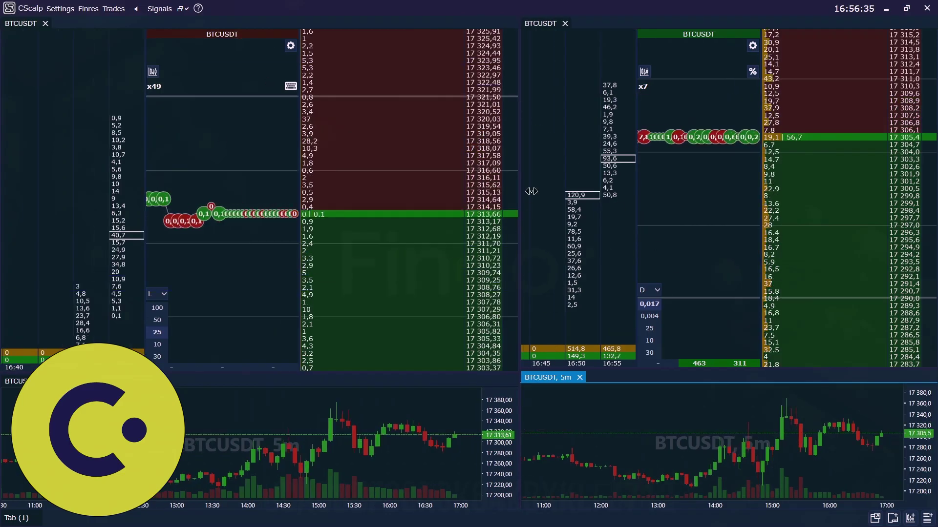
- Add a new workspace tab with an ETHUSDT Binance Spot order book
left_click(894, 521)
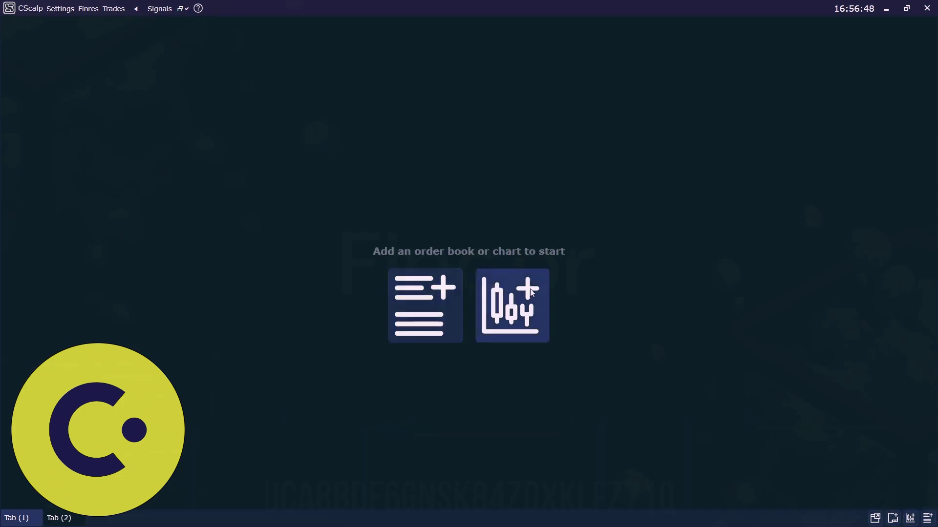
left_click(431, 294)
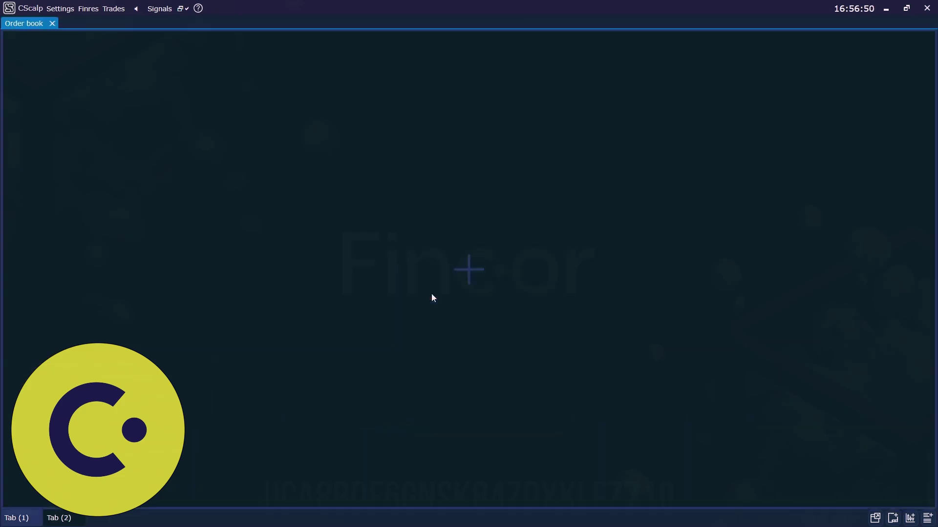
left_click(467, 270)
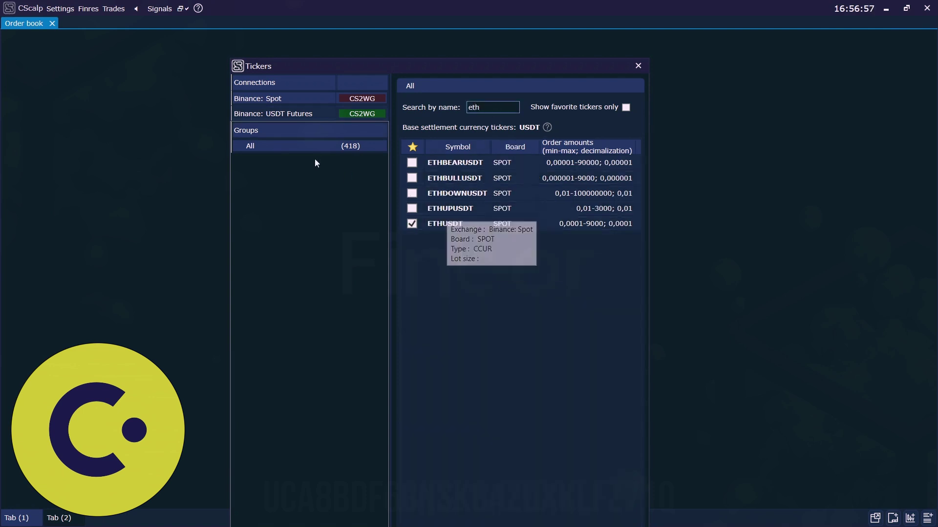
left_click(289, 98)
double_click(501, 225)
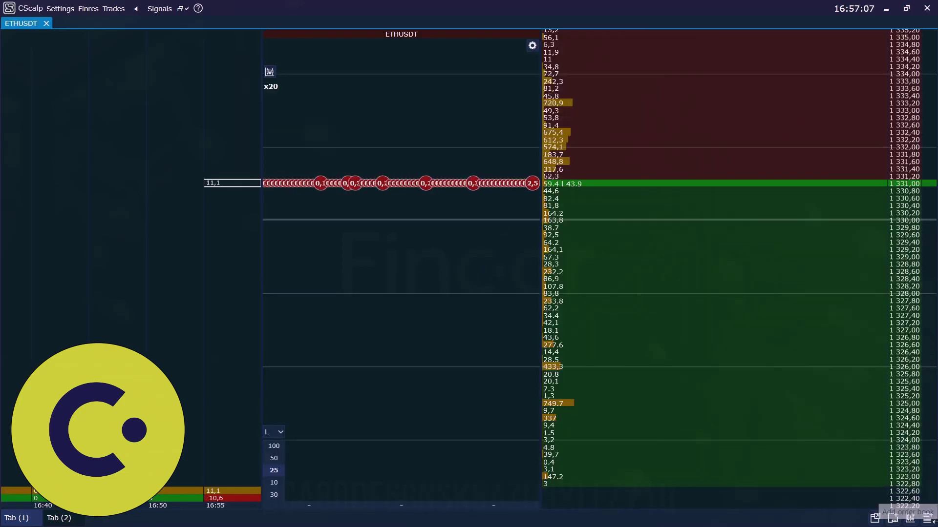
- Add a second order book beside it loaded with ETHUSDT from Binance USDT Futures
left_click(928, 518)
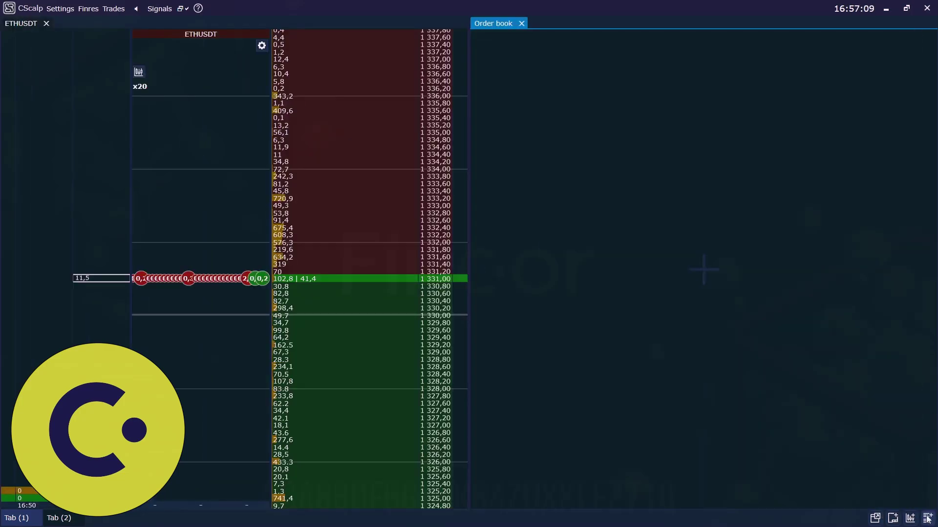
left_click(706, 271)
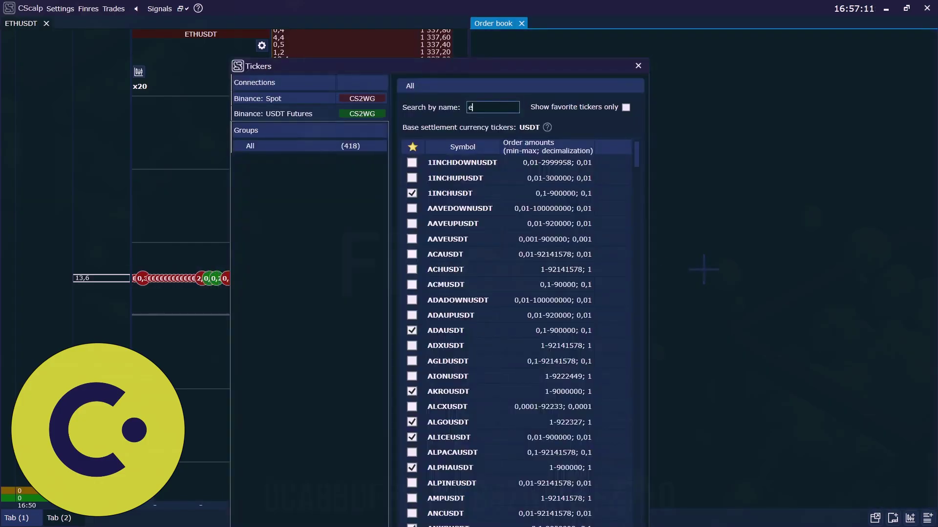
left_click(295, 115)
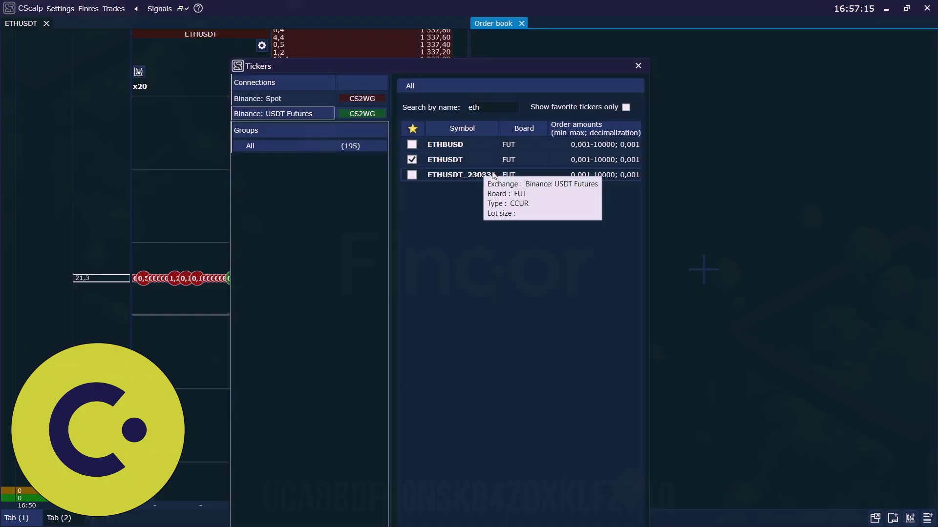
double_click(513, 161)
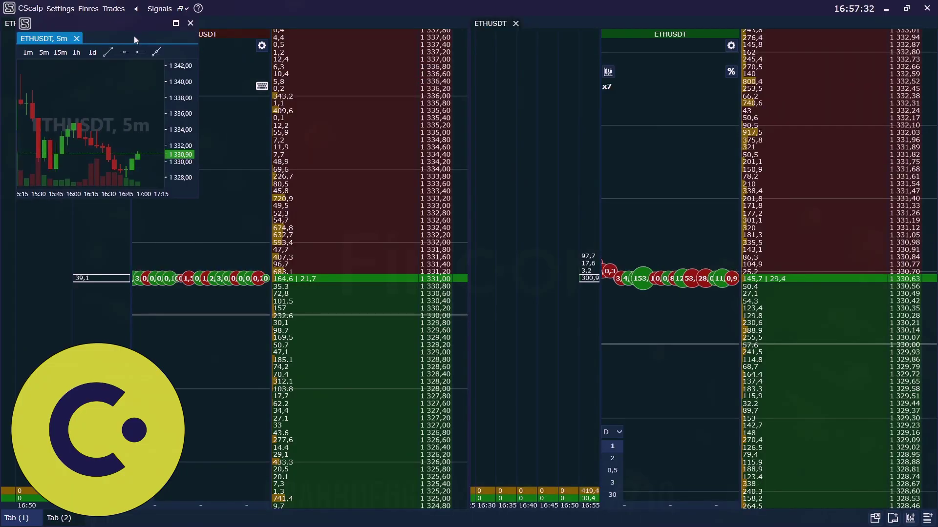
- Dock the ETHUSDT chart beneath the left order book
left_click_drag(123, 29, 233, 288)
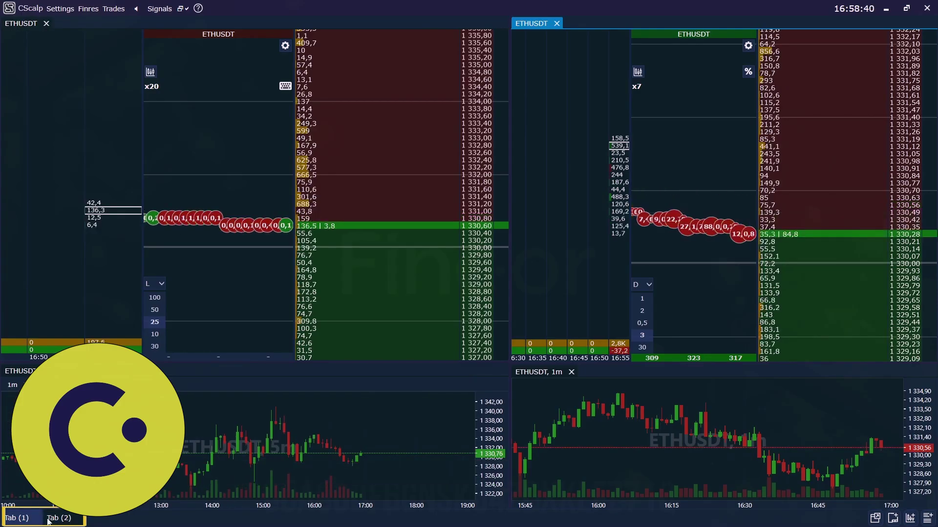
left_click(24, 519)
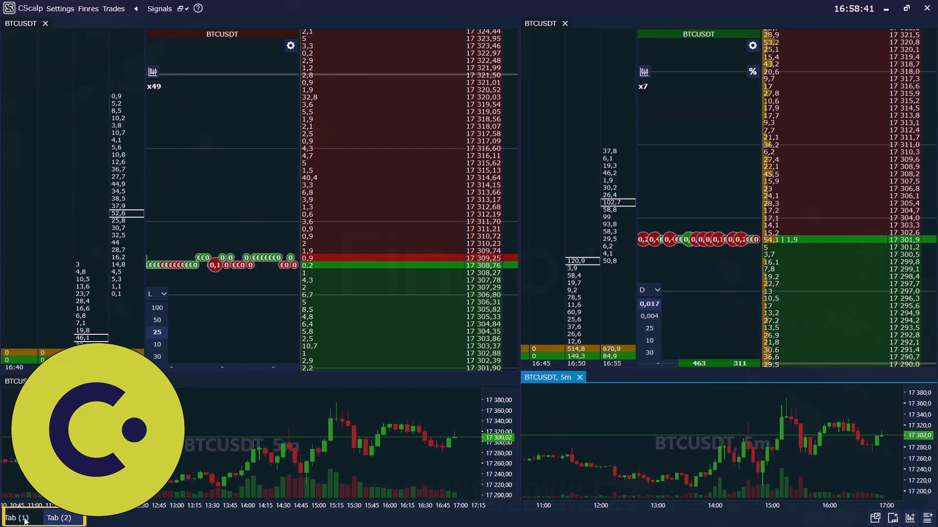
left_click(69, 521)
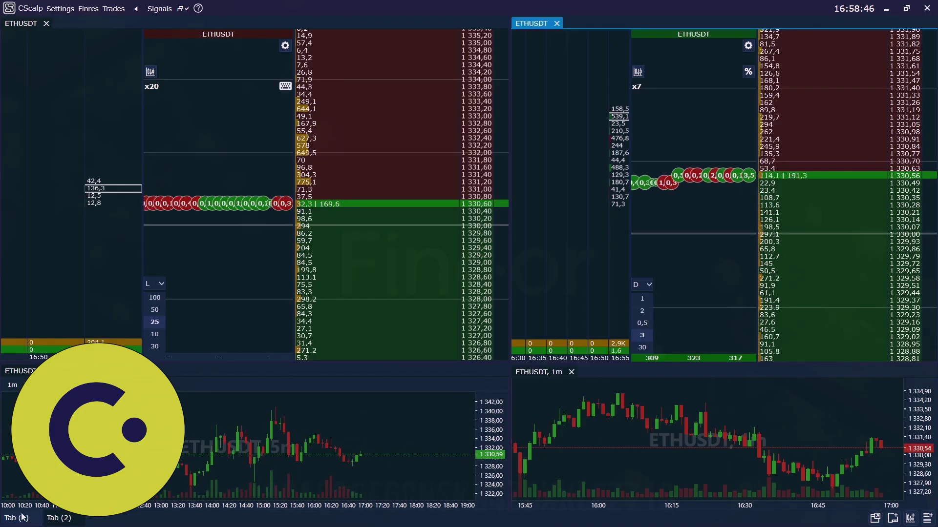
- Rename the first workspace tab to BTC
left_click(50, 508)
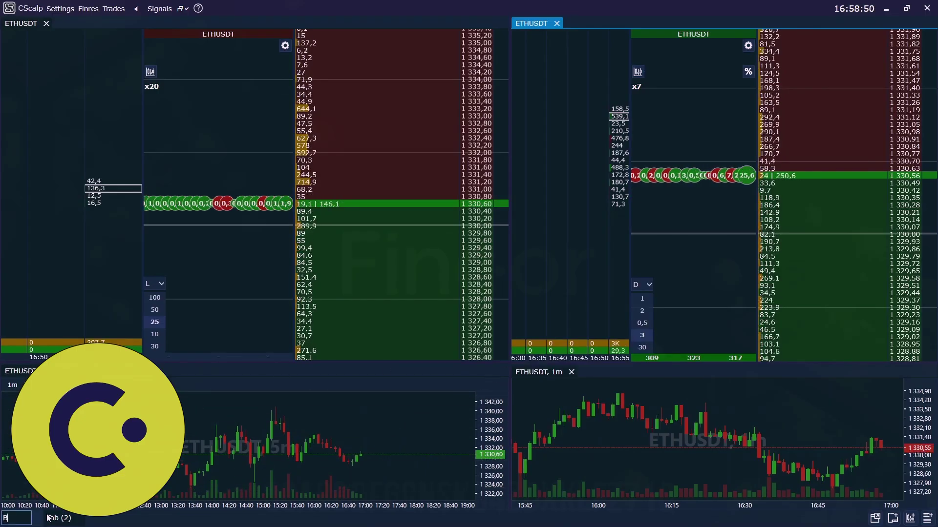
type("BTC")
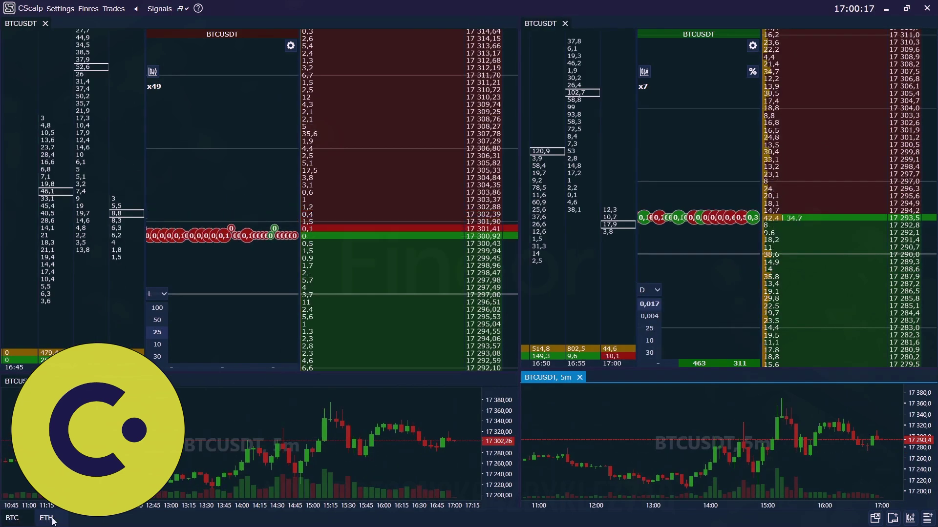
left_click(53, 520)
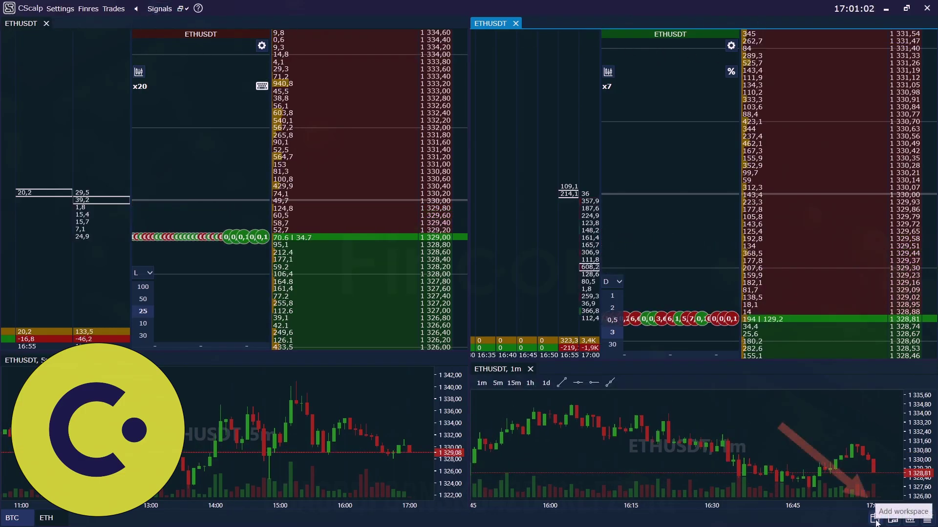
left_click(874, 518)
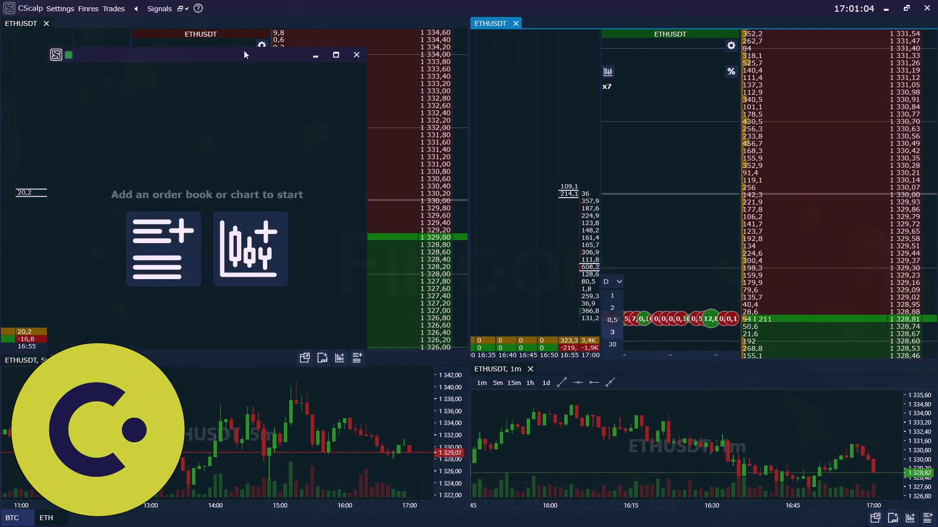
left_click_drag(241, 54, 203, 35)
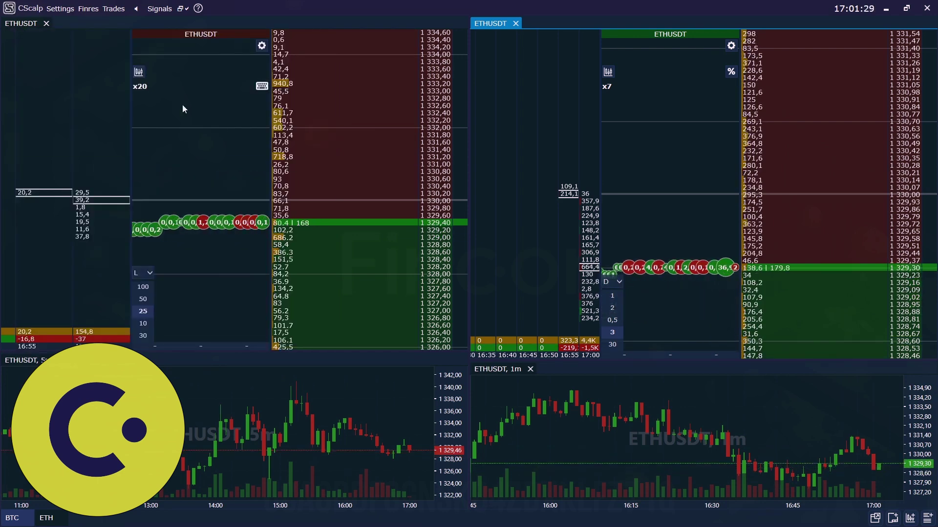
left_click(136, 8)
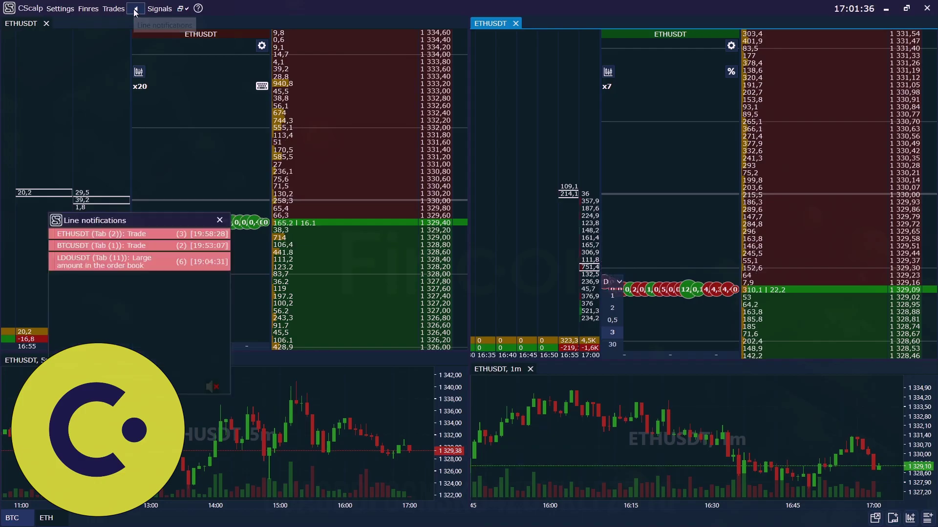
- Place signal levels at 1 330,28, 1 329,58, 1 329,02 and 1 328,67, then review them in Line notifications
left_click(219, 220)
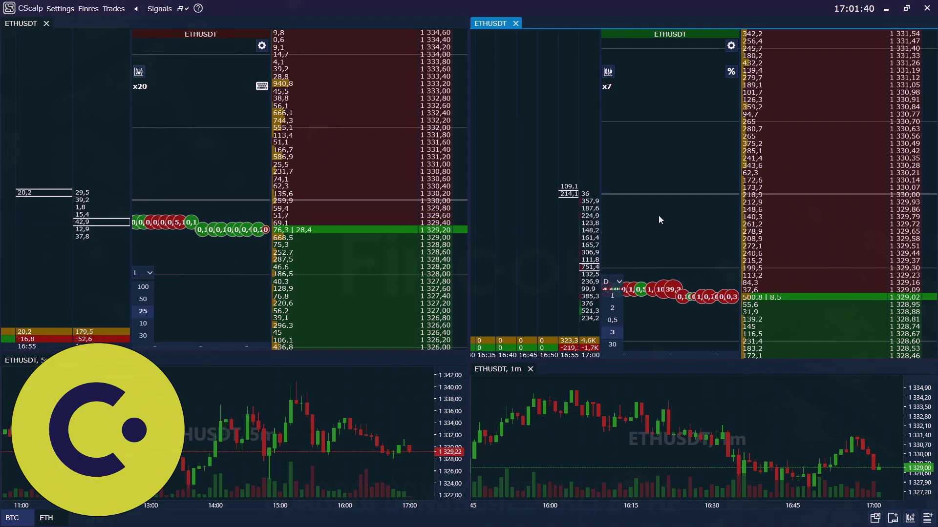
key("k")
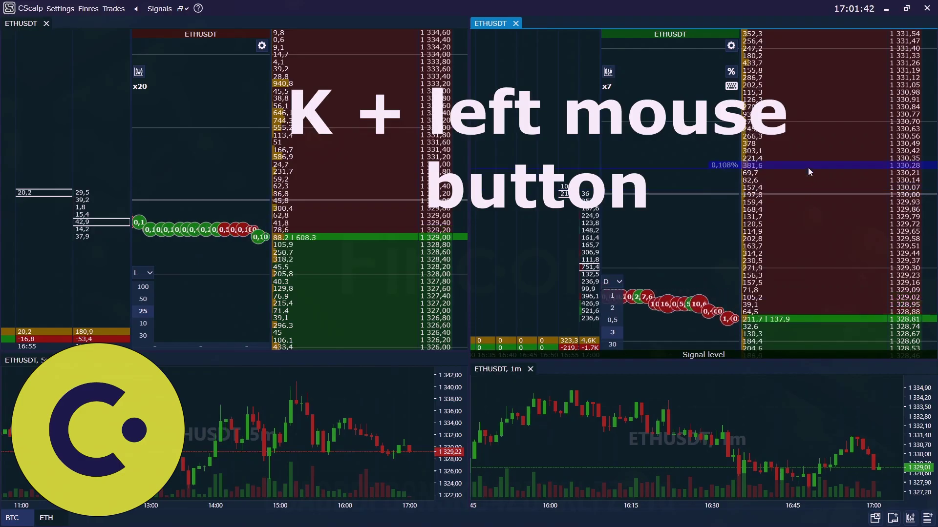
left_click(809, 168)
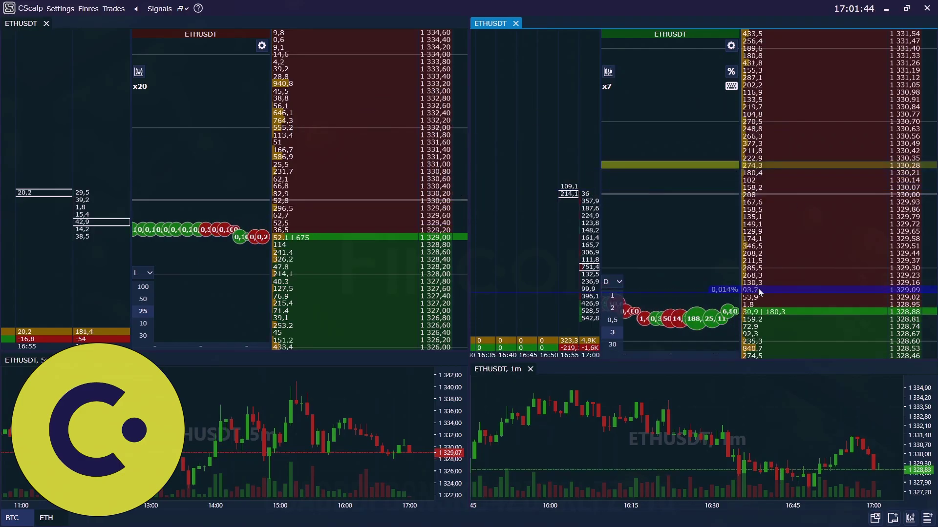
left_click(757, 239)
left_click(622, 297)
left_click(623, 333)
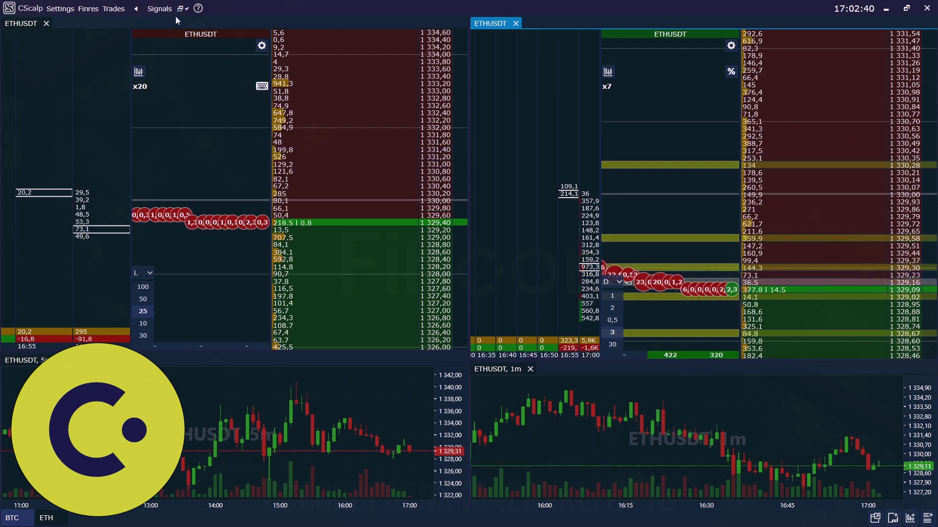
left_click(136, 8)
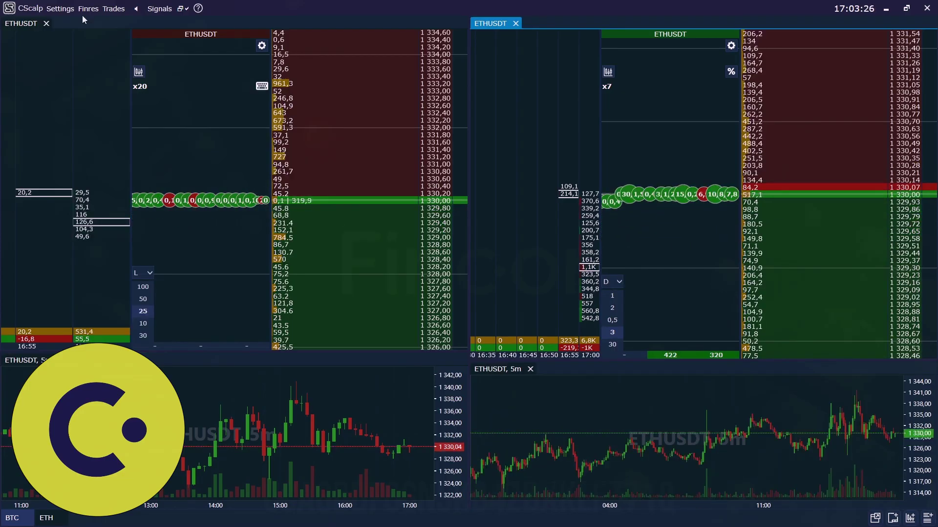
- Open Finres and move the profit panel up to read the Binance USDT Futures result
left_click(88, 9)
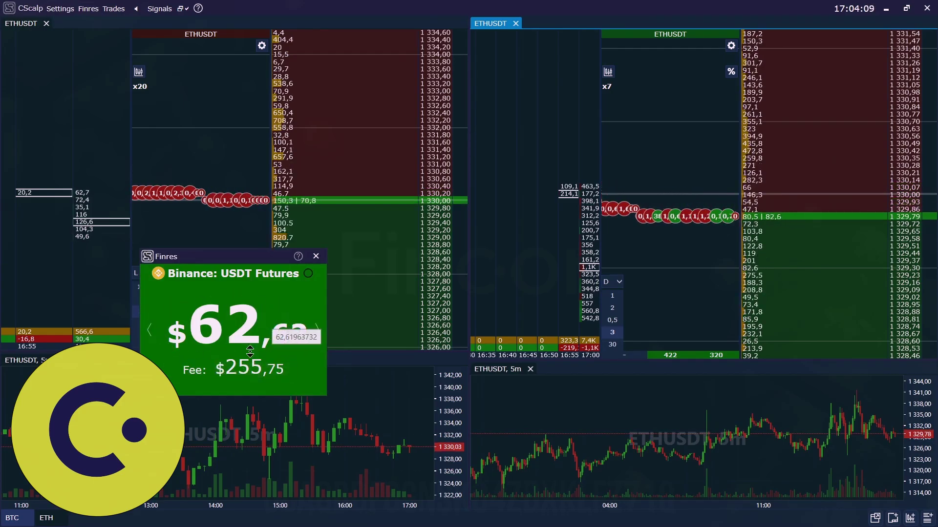
left_click_drag(257, 301, 260, 194)
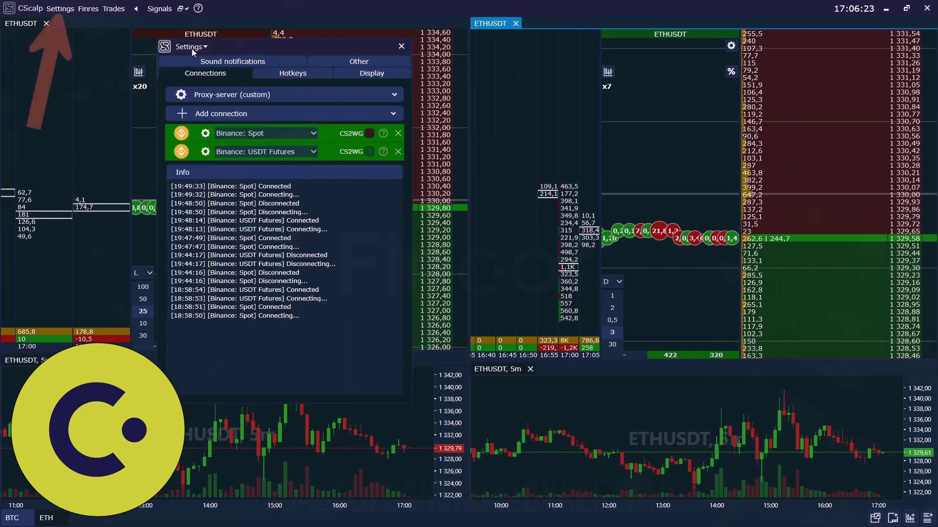
- Export all settings types to a file named 20230110 on the Desktop
left_click(191, 47)
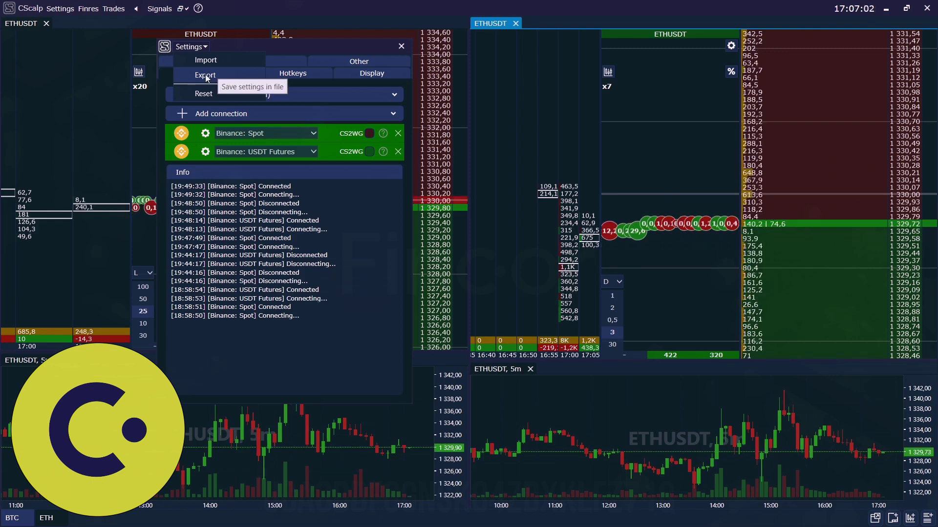
left_click(208, 76)
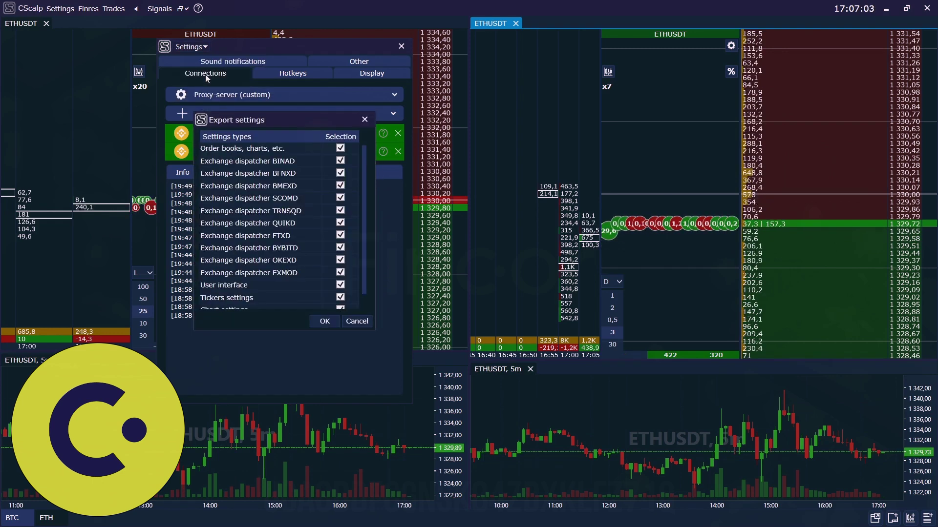
left_click(323, 321)
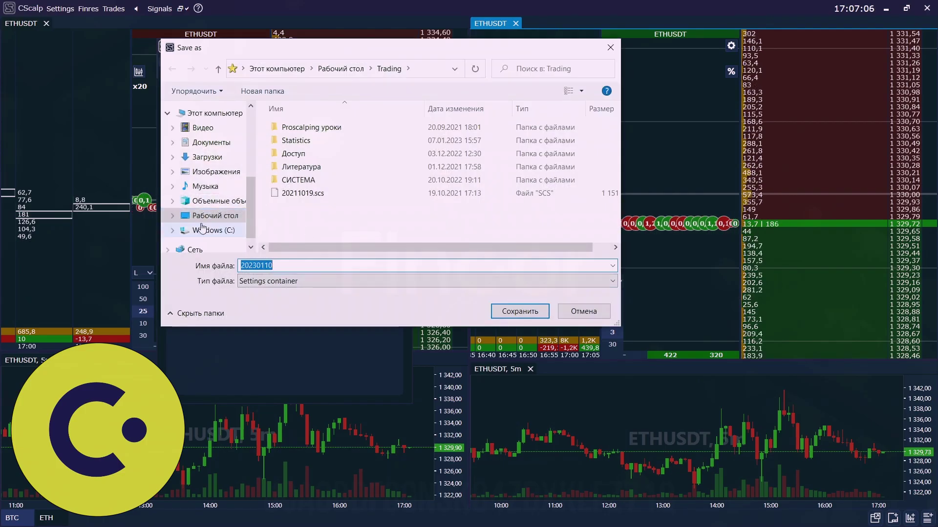
left_click(207, 219)
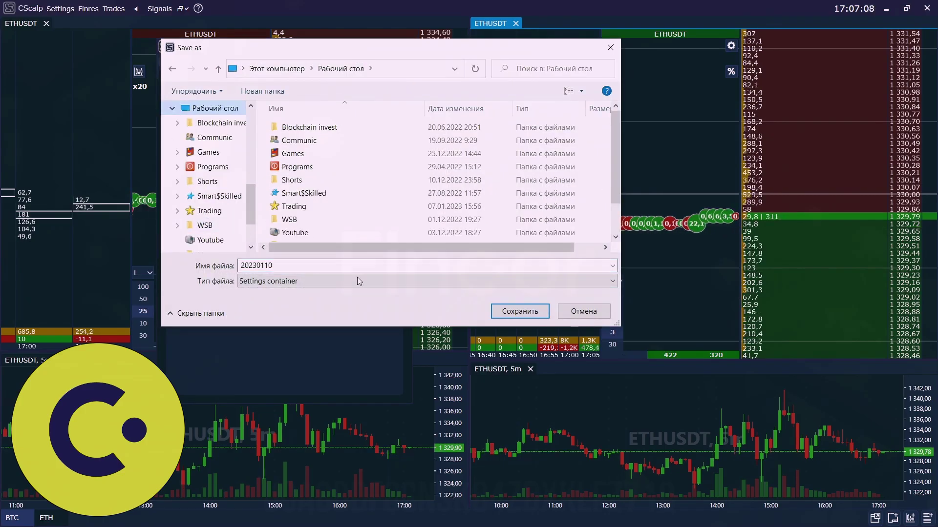
left_click(537, 311)
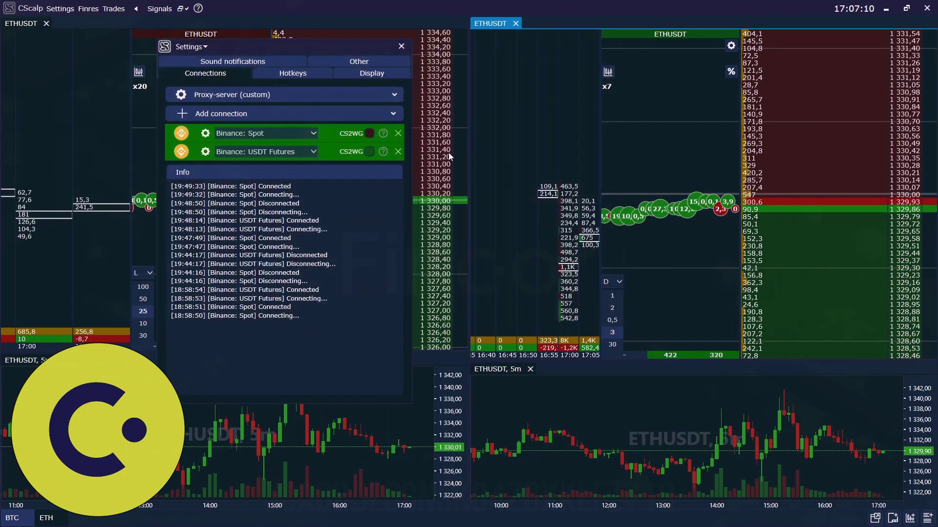
- Choose the Import settings option from the settings menu
left_click(205, 46)
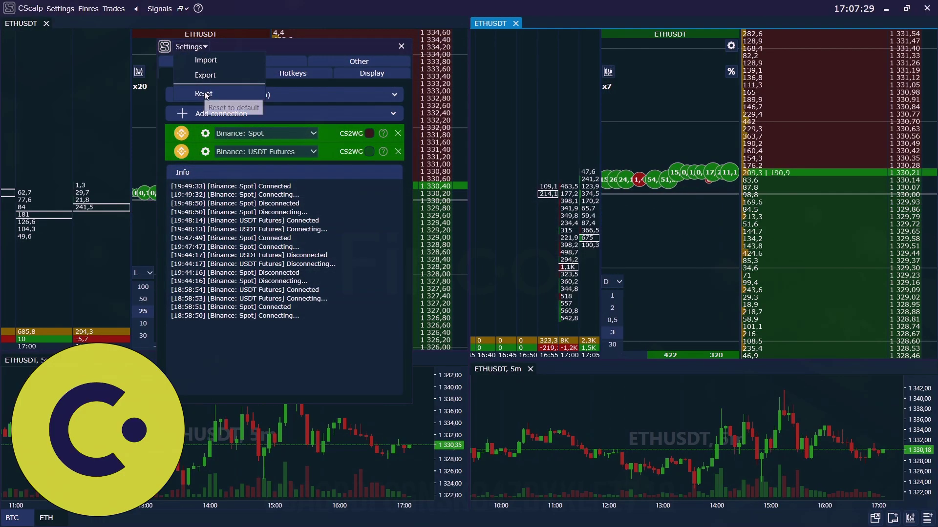
left_click(206, 60)
scroll(352, 220, "down", 2)
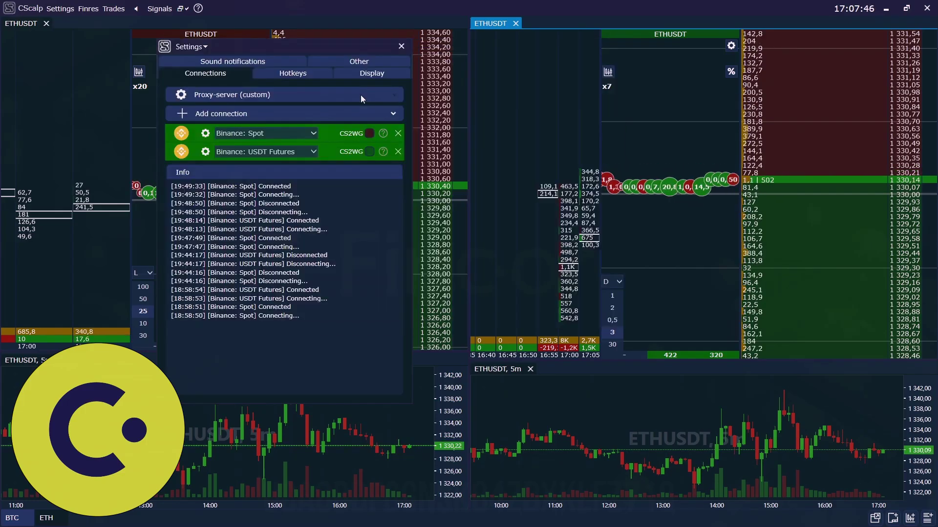
- In Display settings, try the dark green theme and then apply the dark theme
left_click(372, 73)
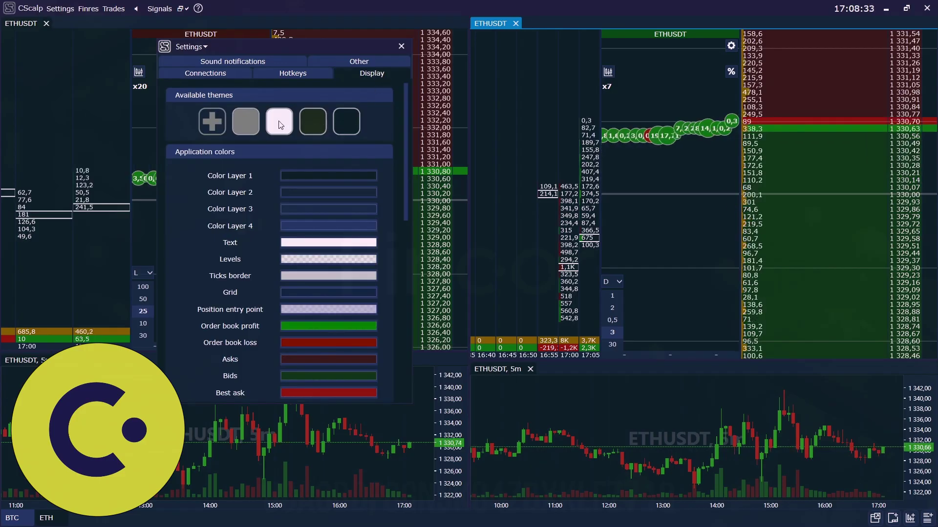
left_click(280, 125)
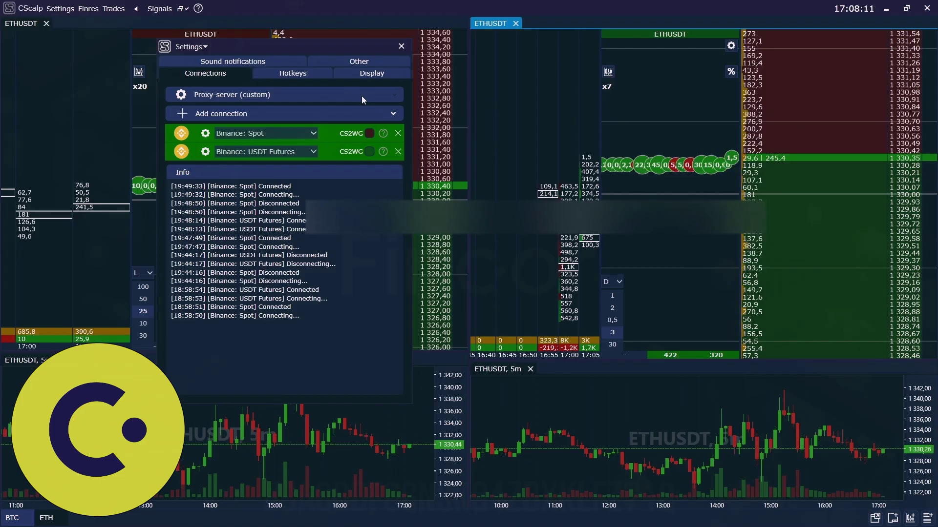
left_click(370, 72)
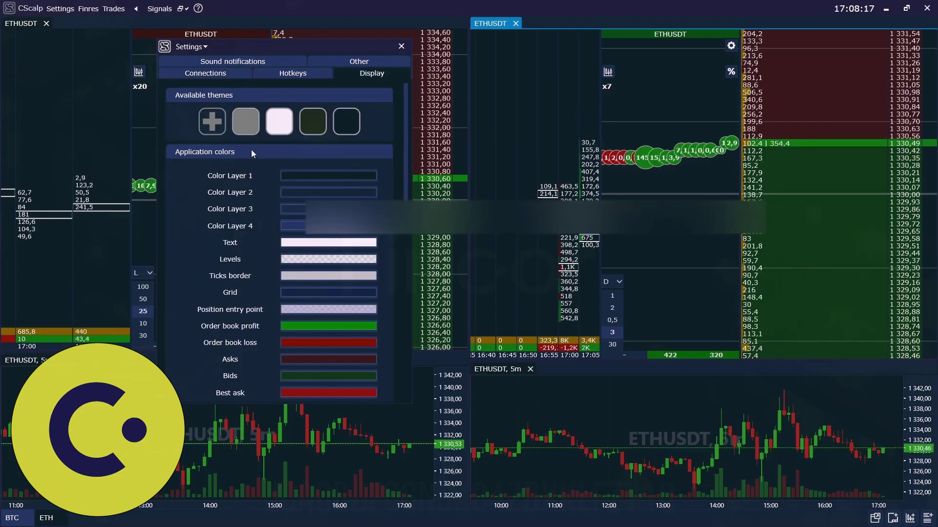
left_click(304, 74)
left_click(370, 77)
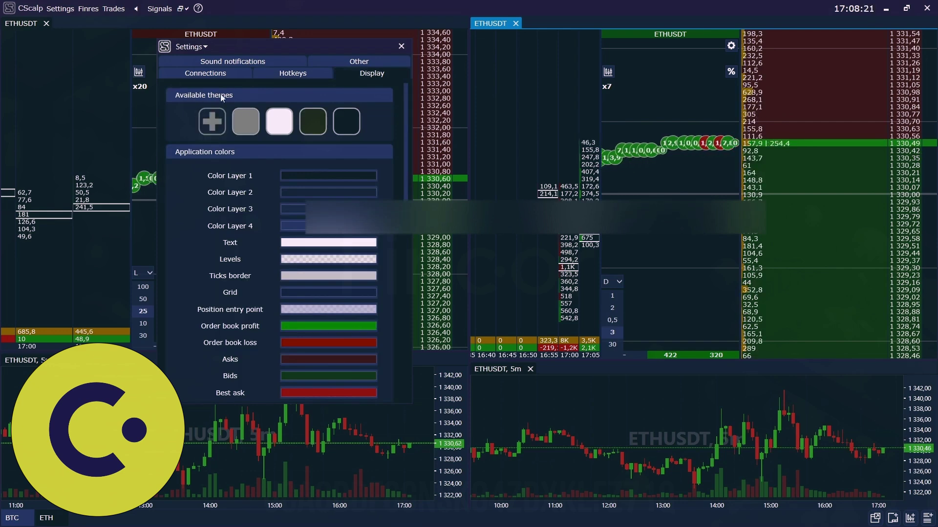
left_click(315, 118)
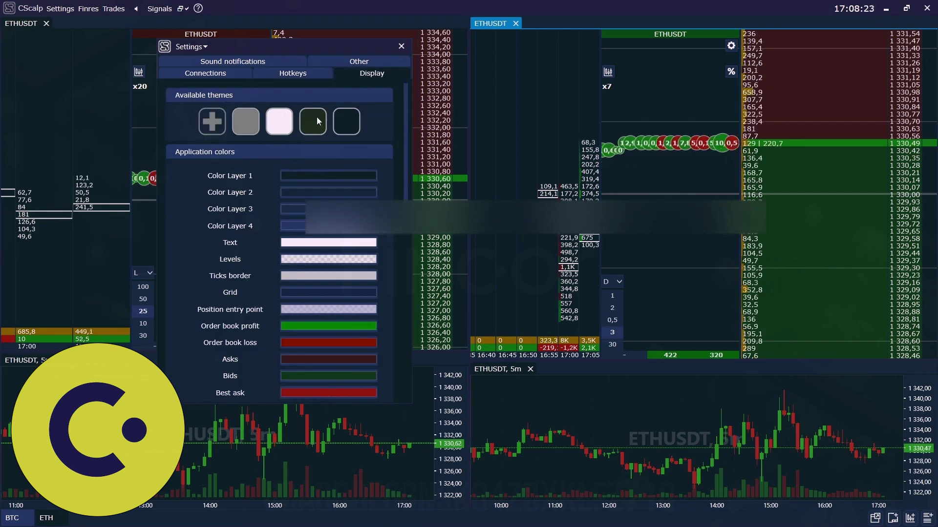
left_click(347, 120)
- Cycle through the light, grey, dark green and dark themes
left_click(279, 121)
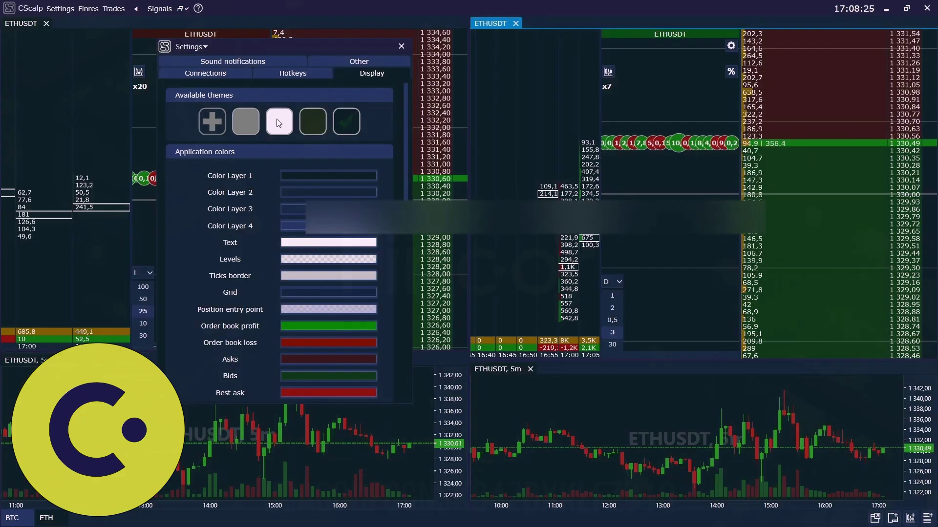
left_click(246, 121)
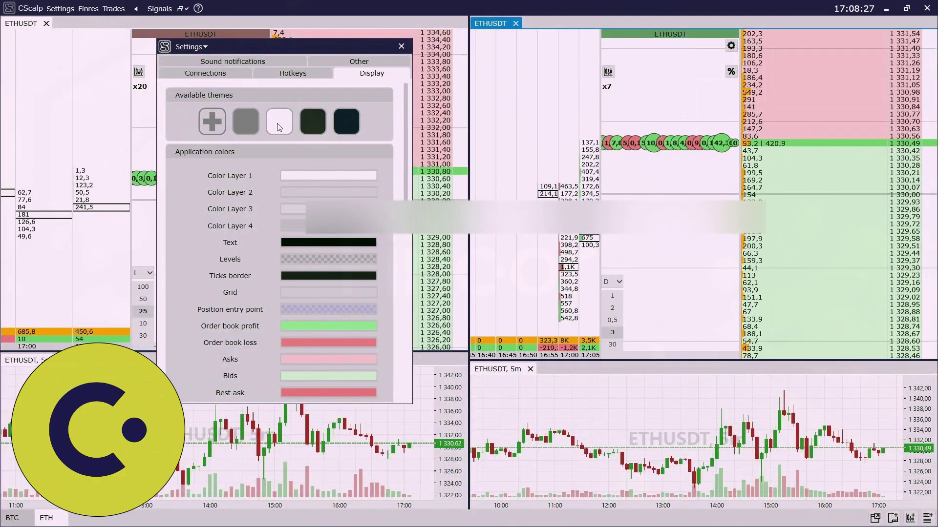
left_click(309, 123)
left_click(347, 122)
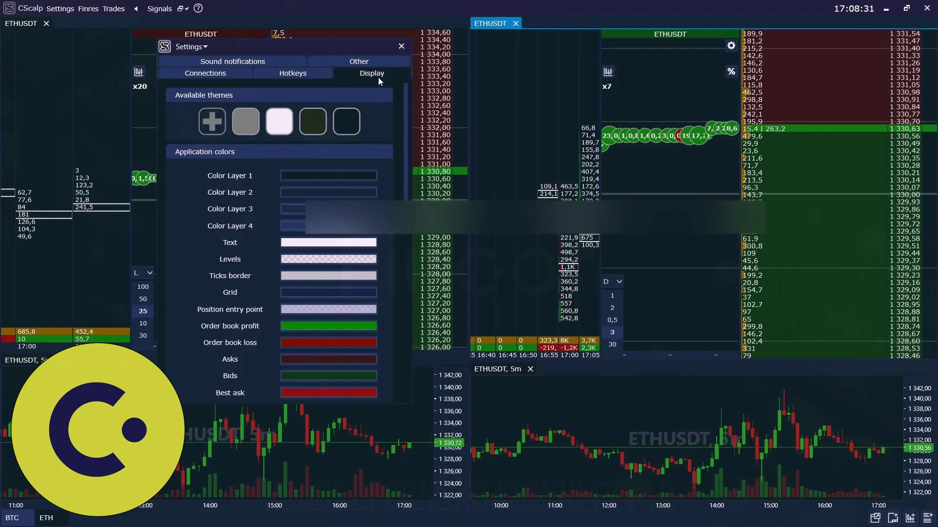
- Preview light theme with salmon text, Color Layer 1 blue then white, then restore dark
left_click(279, 123)
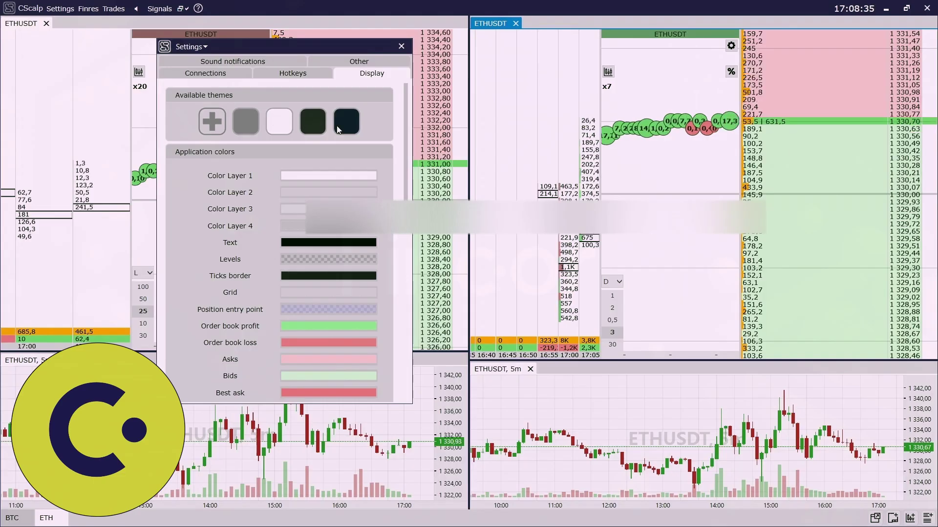
left_click(319, 244)
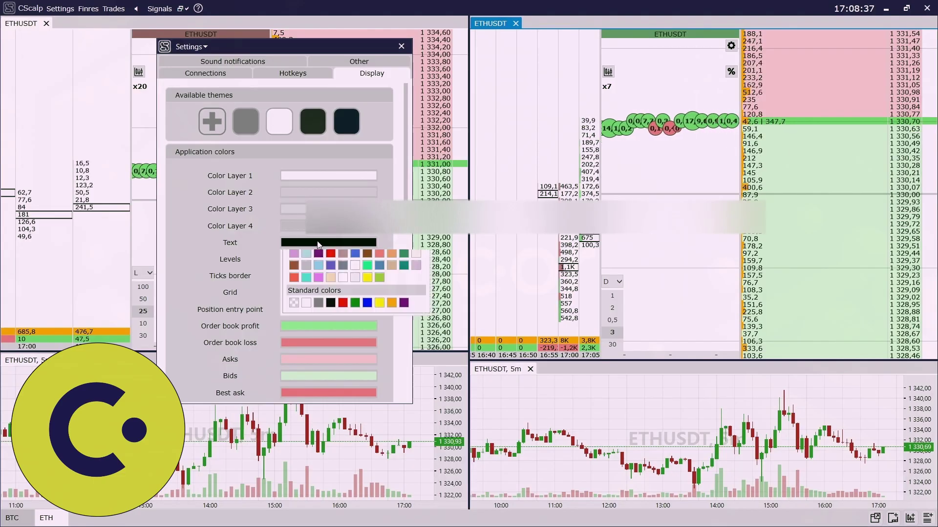
left_click(345, 362)
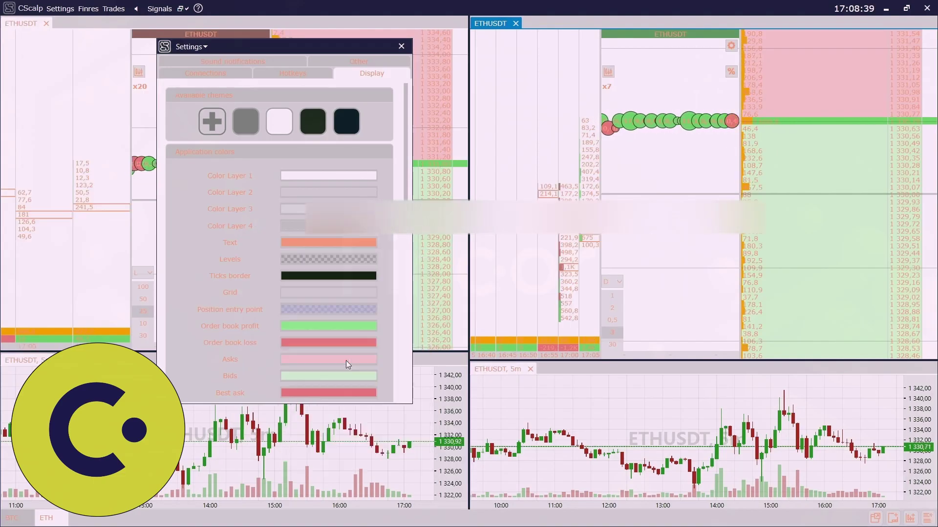
left_click(329, 175)
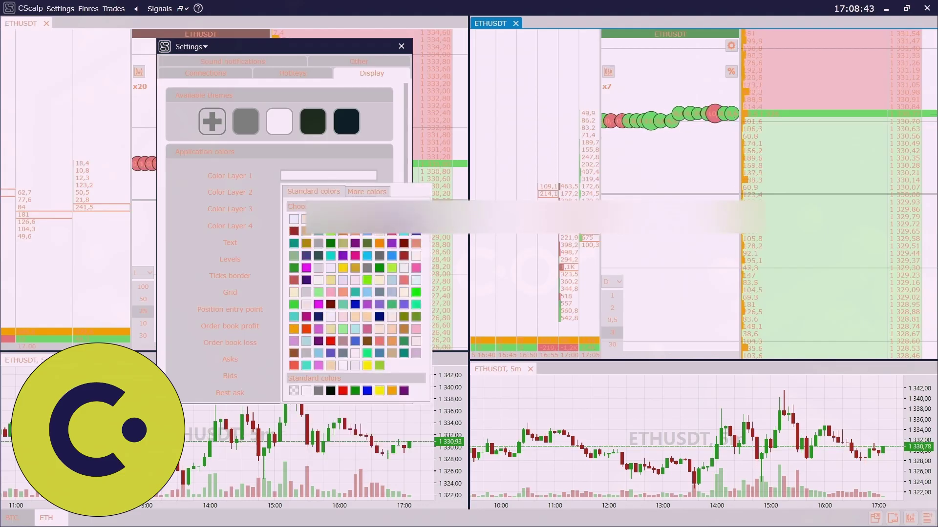
left_click(367, 390)
left_click(316, 178)
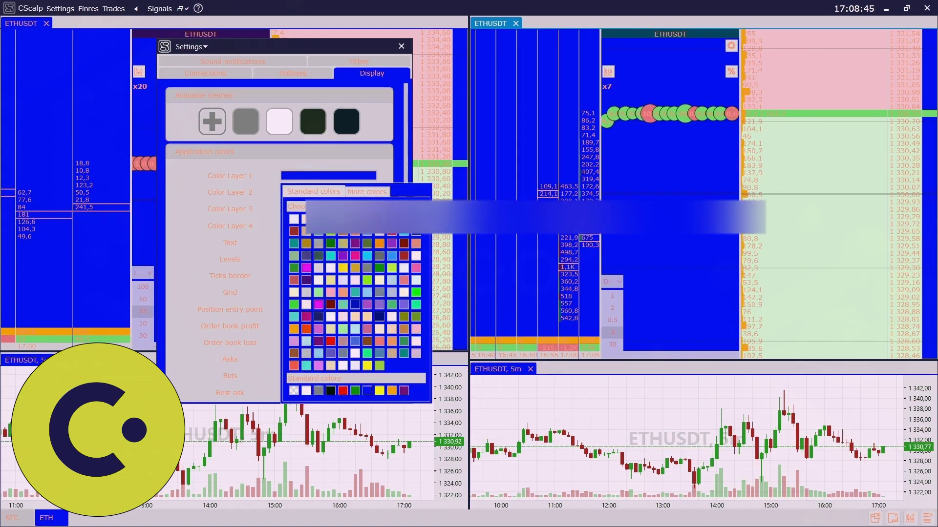
left_click(292, 218)
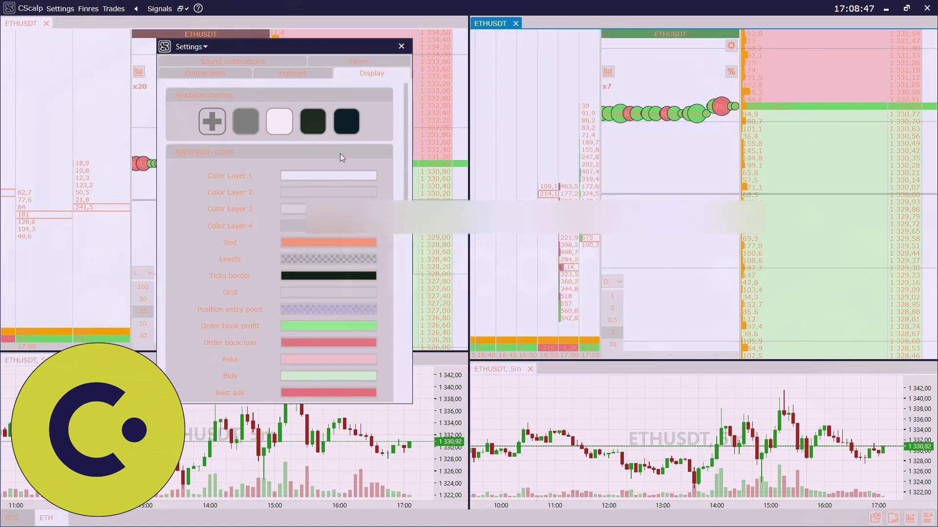
left_click(347, 122)
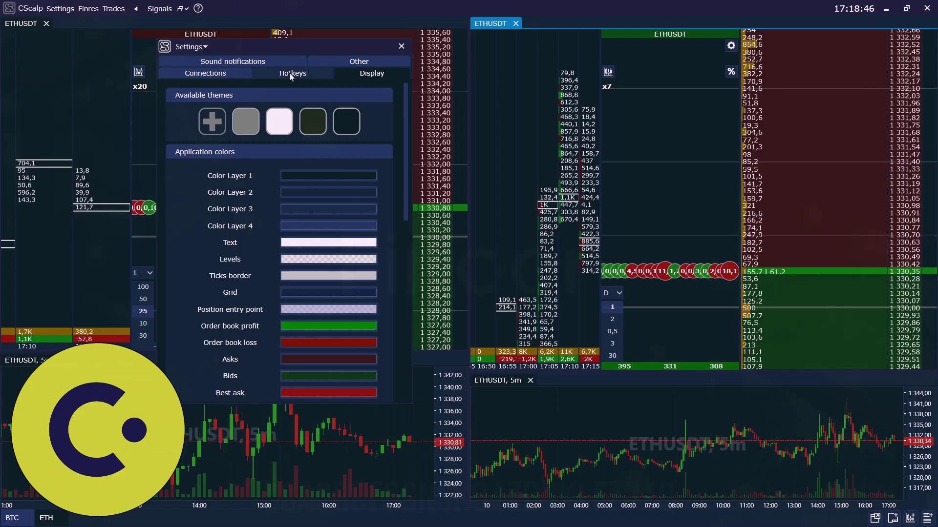
- In the Other settings, keep English as the interface language
left_click(360, 62)
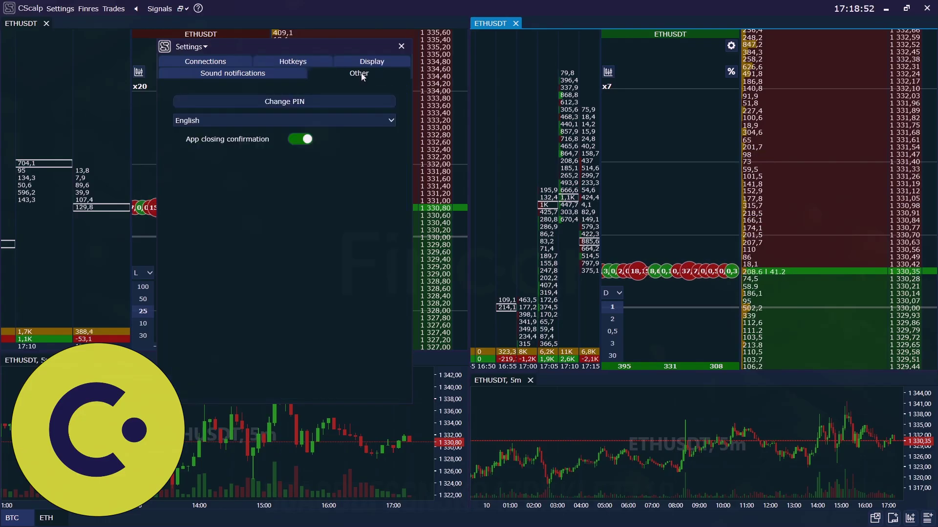
left_click(249, 122)
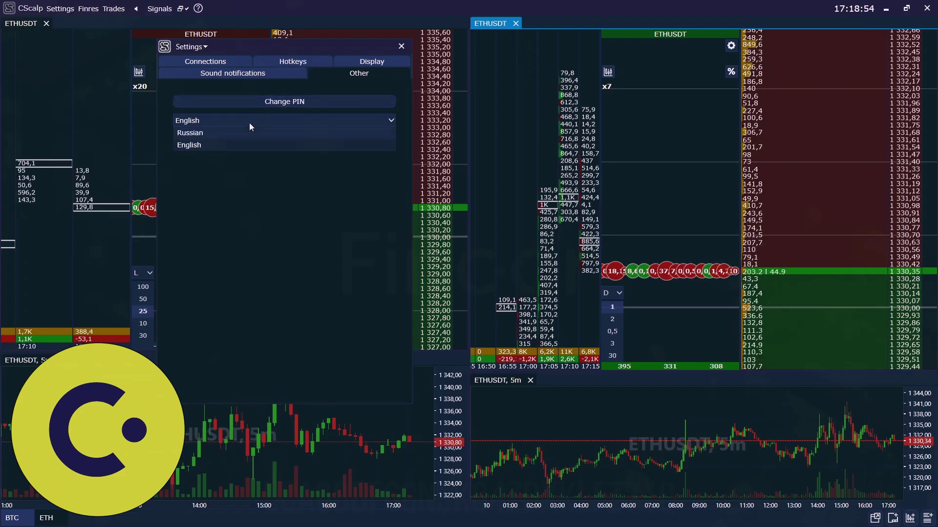
left_click(253, 123)
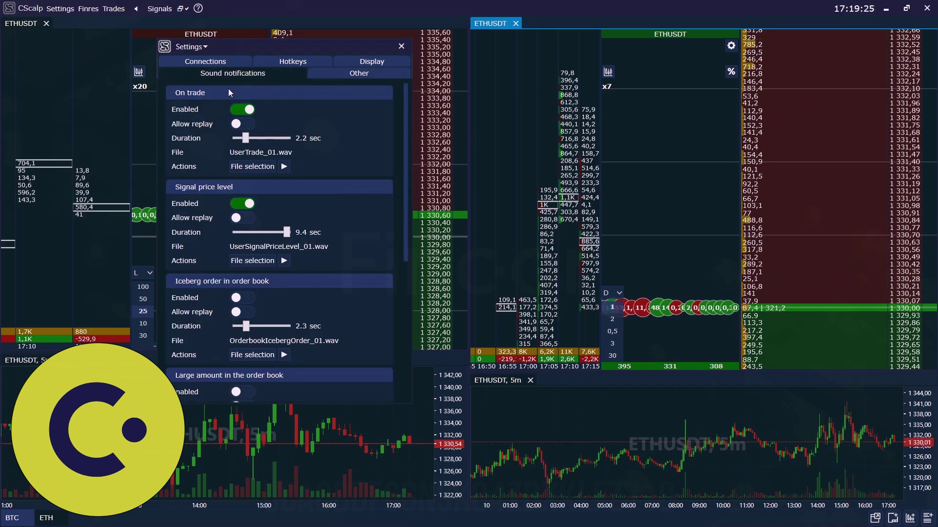
scroll(279, 133, "down", 5)
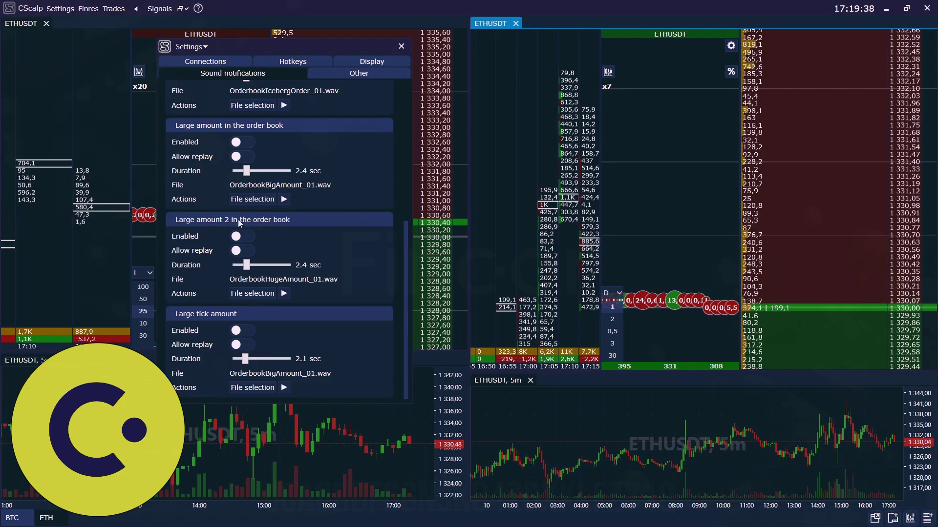
scroll(239, 218, "up", 2)
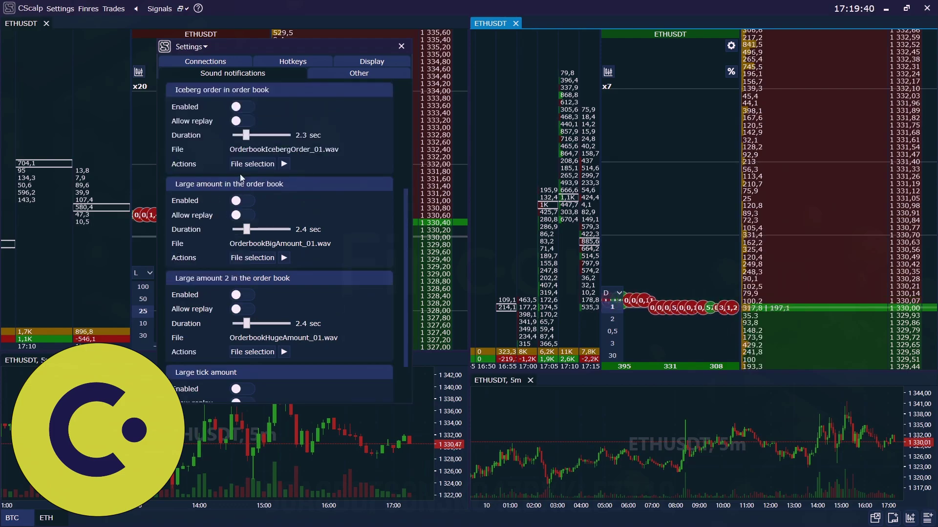
scroll(210, 183, "up", 1)
scroll(211, 184, "up", 5)
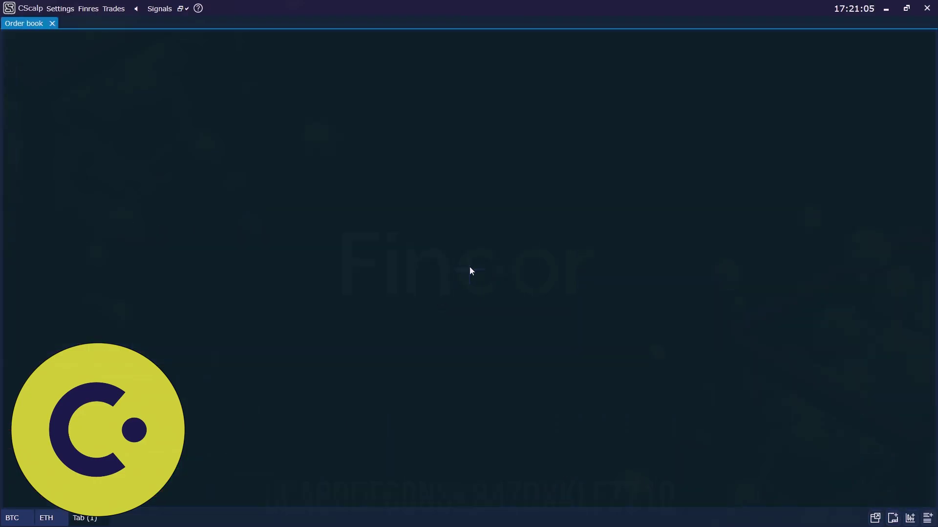
- Load ATOMUSDT from Binance Spot into the empty order book
left_click(470, 267)
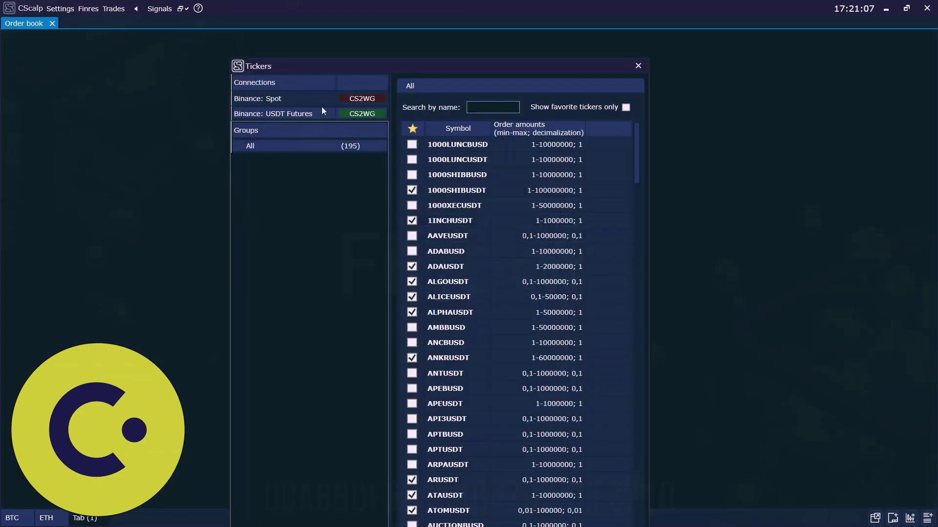
left_click(306, 99)
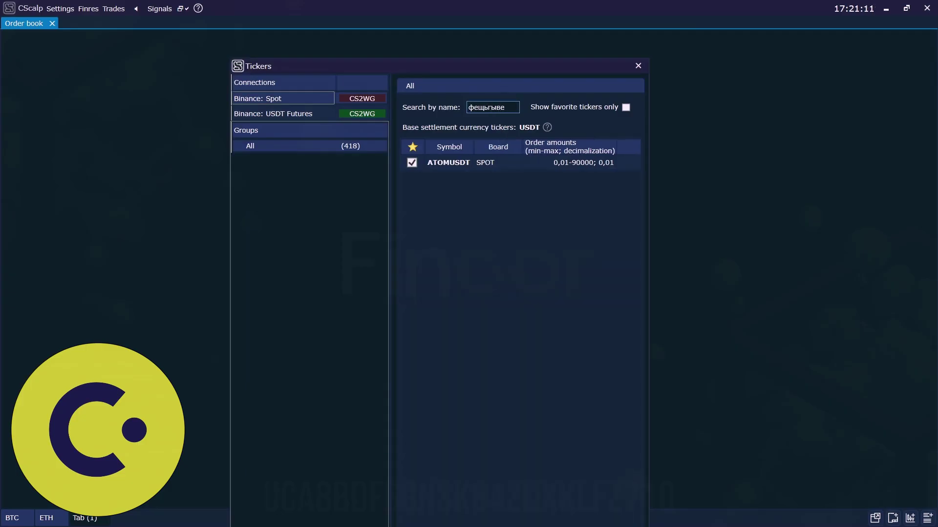
double_click(492, 163)
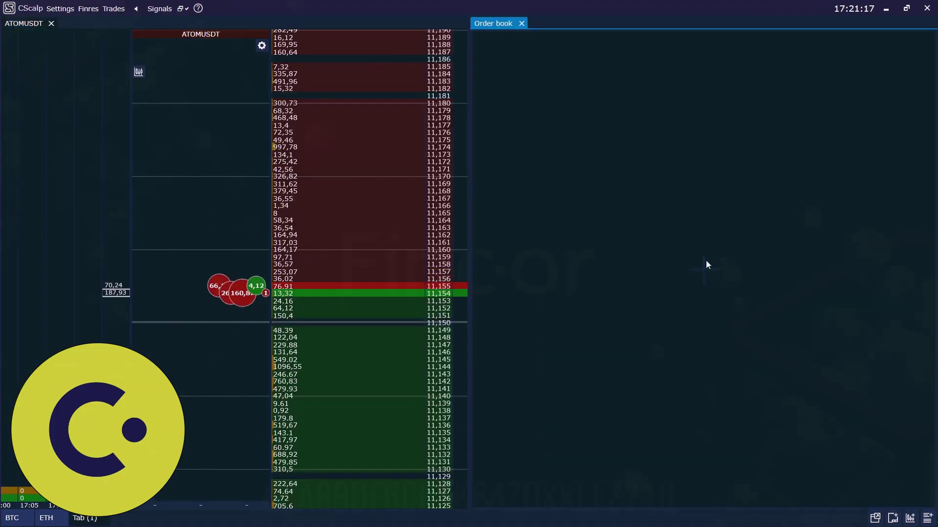
- Add a second order book with ATOMUSDT from Binance USDT Futures, found by searching 'atom'
left_click(704, 268)
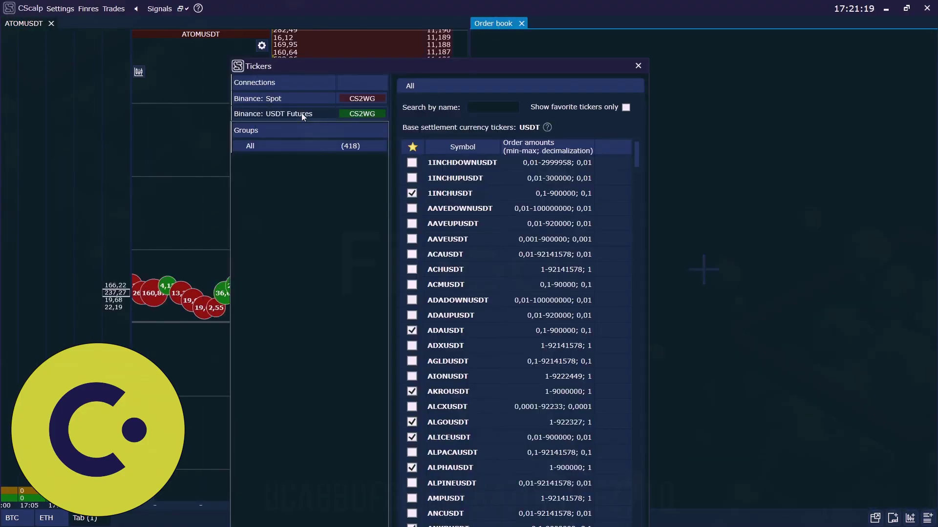
left_click(301, 113)
left_click(470, 107)
type("a")
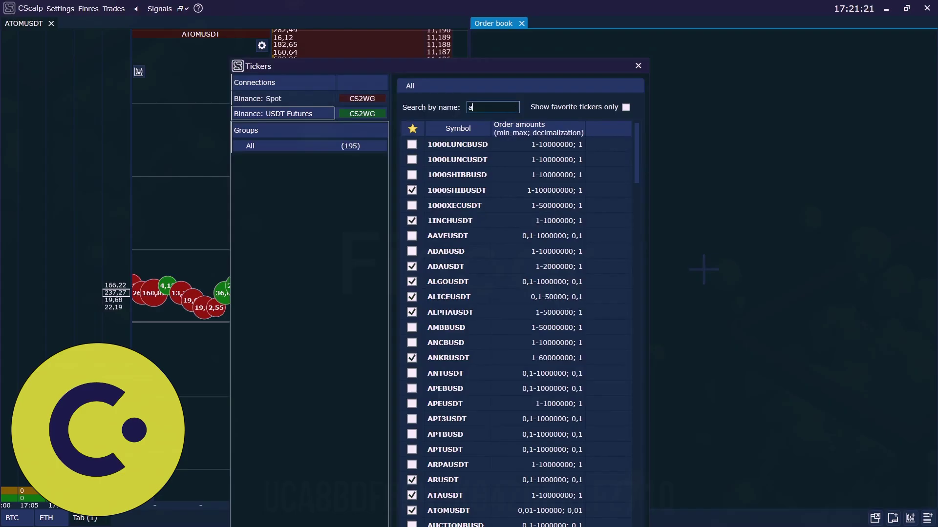
type("tom")
double_click(485, 144)
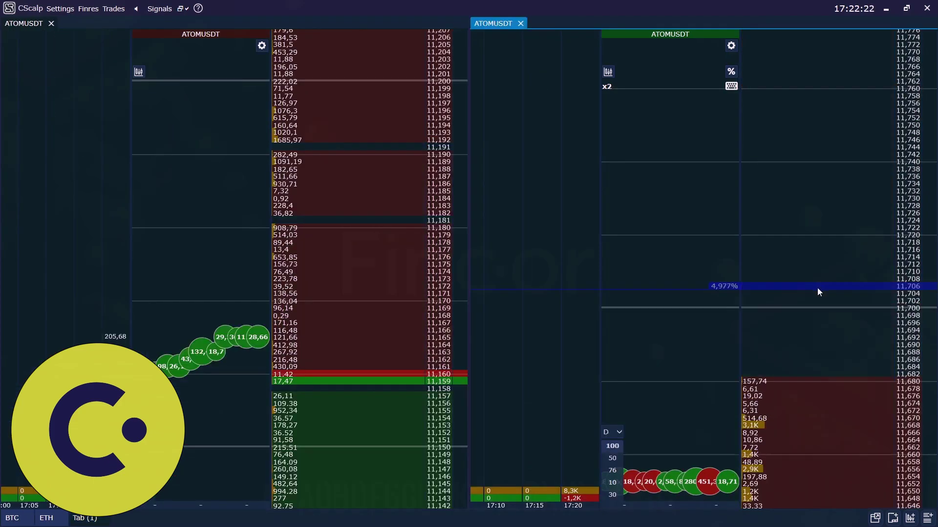
- Dock a 5-minute ATOMUSDT chart beneath each of the two ATOMUSDT order books
scroll(868, 264, "up", 10)
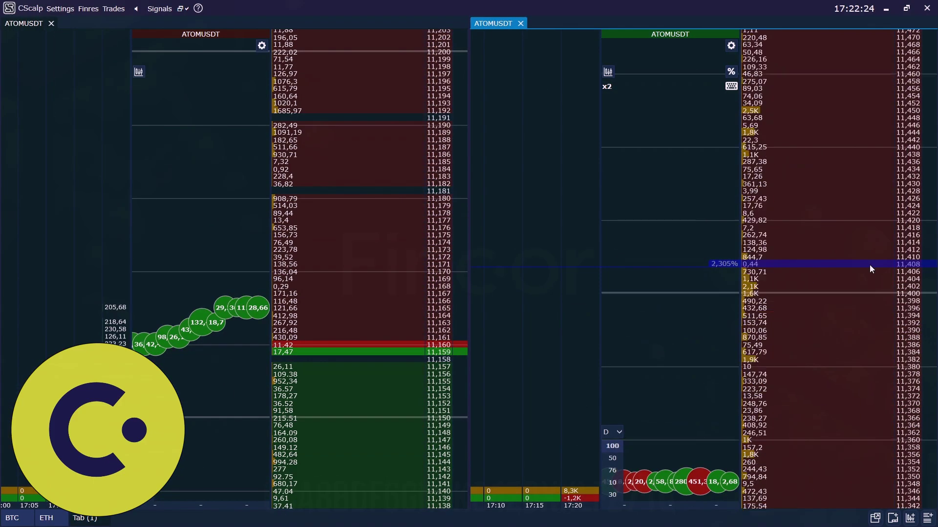
scroll(870, 265, "up", 8)
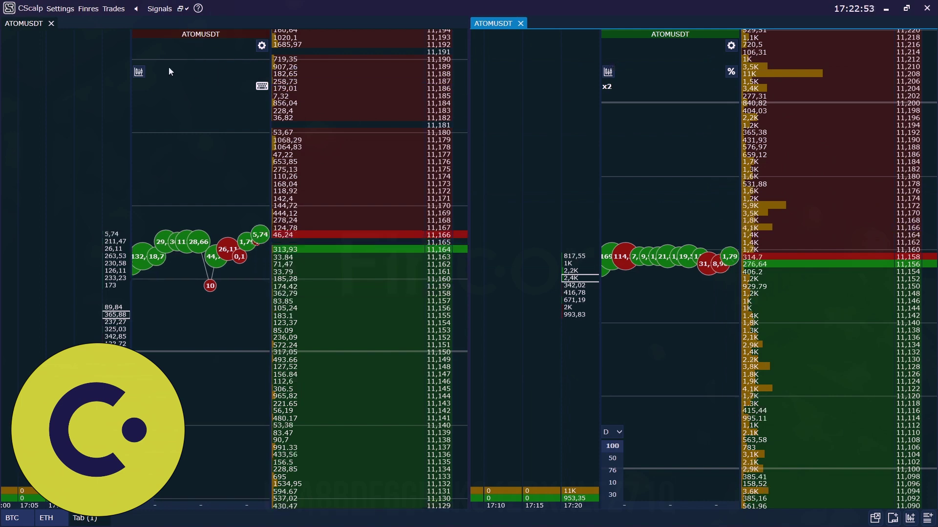
left_click(137, 74)
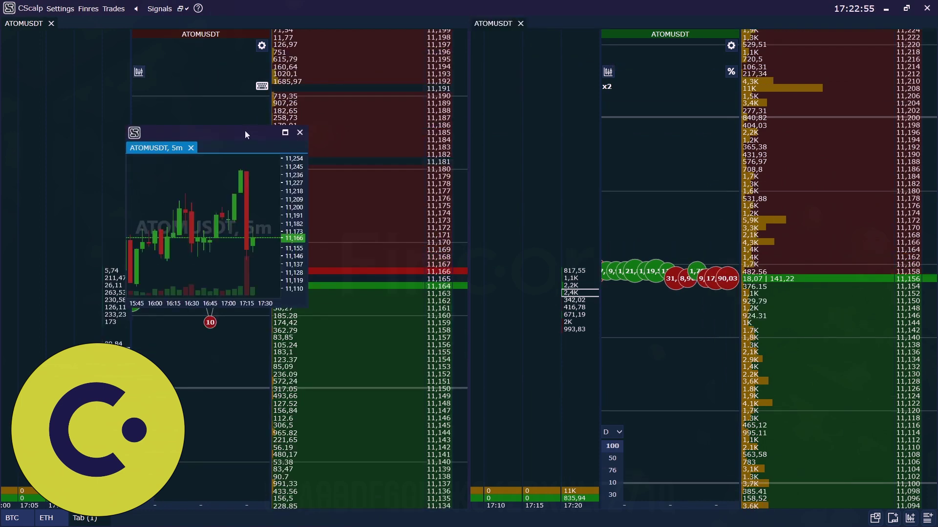
left_click_drag(244, 130, 234, 289)
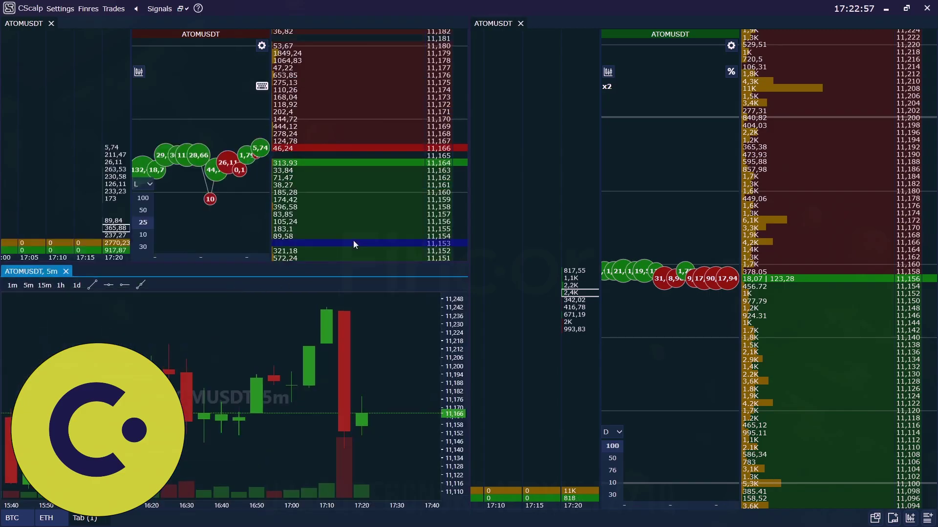
left_click(608, 73)
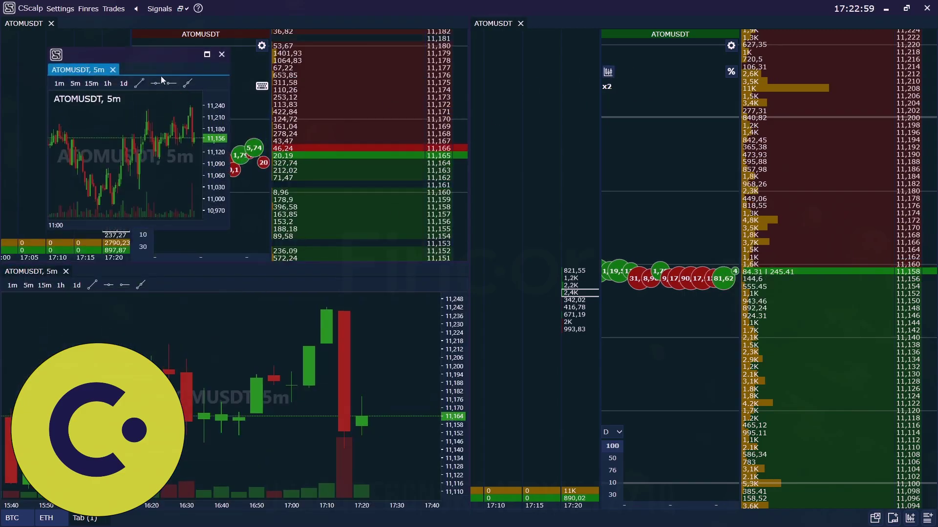
left_click_drag(161, 54, 735, 265)
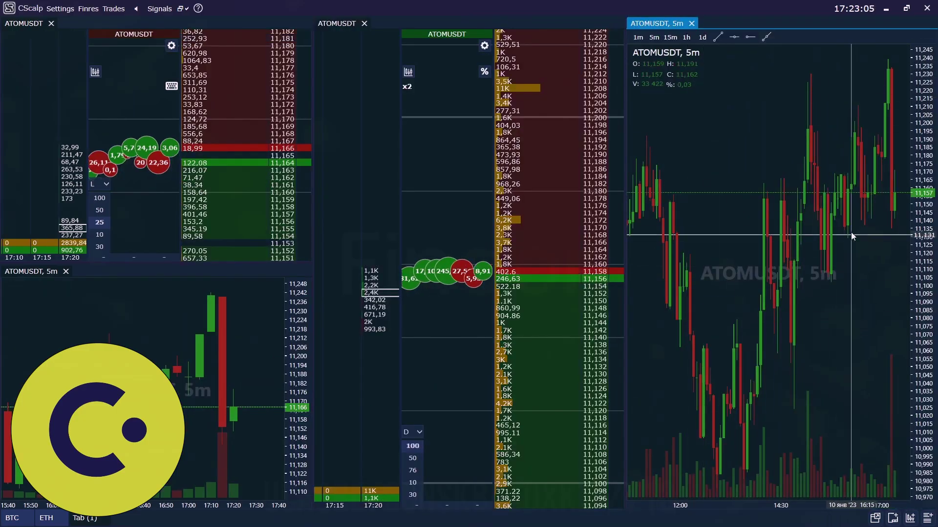
left_click(691, 24)
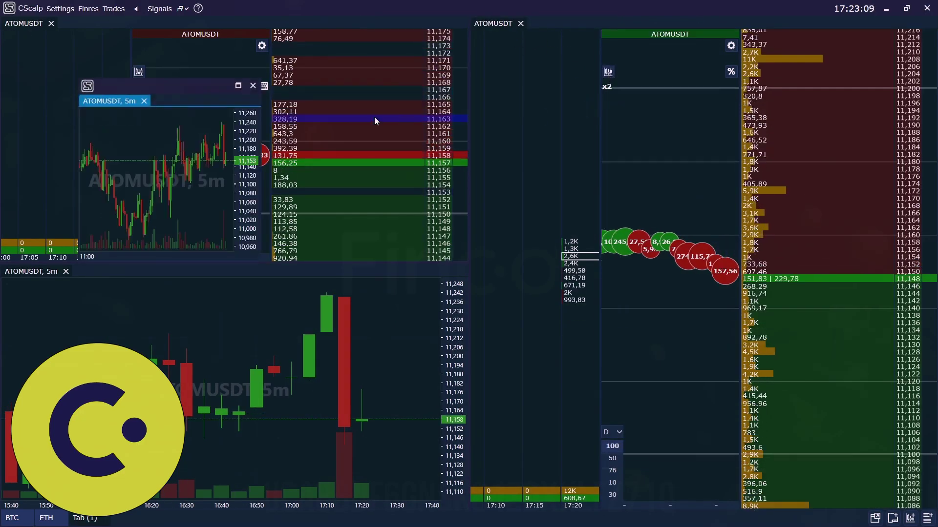
left_click_drag(197, 92, 702, 286)
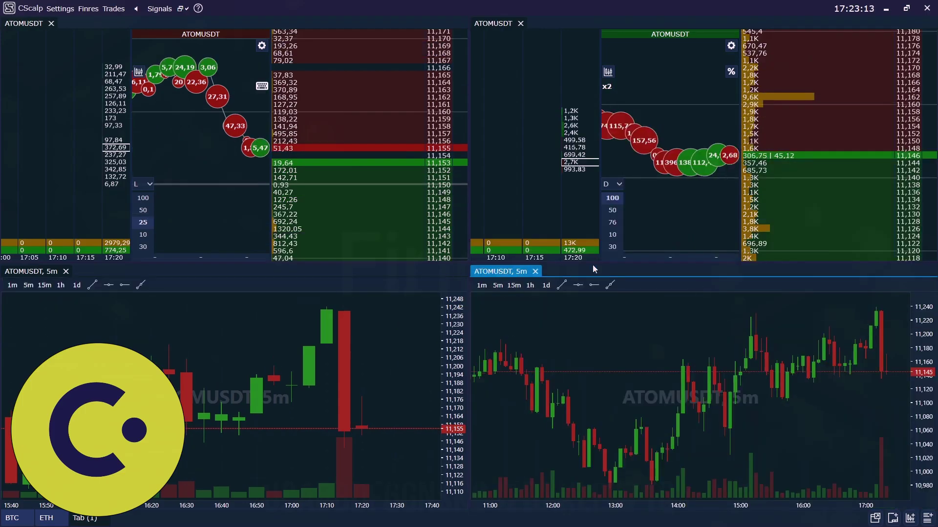
- Make both ATOMUSDT ladders taller above their charts and add an empty order book panel
scroll(637, 301, "down", 2)
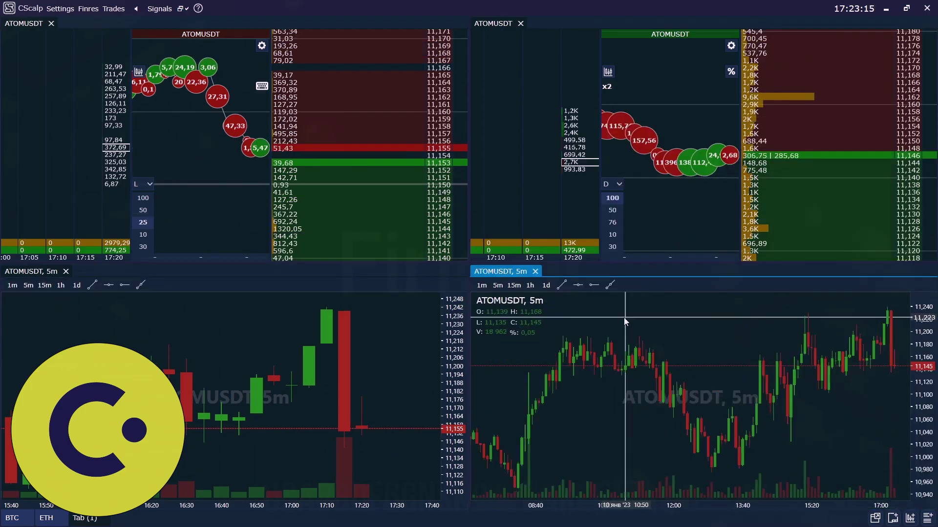
scroll(371, 350, "down", 5)
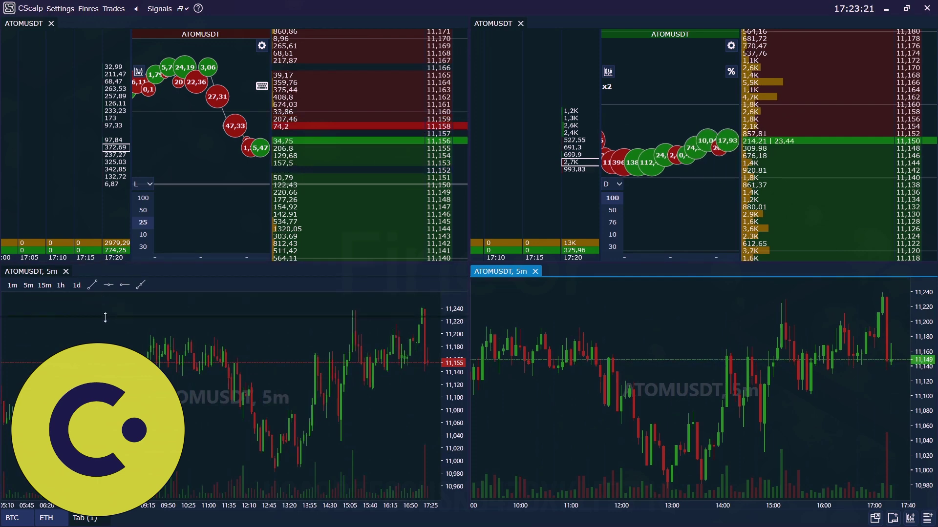
left_click_drag(111, 267, 112, 370)
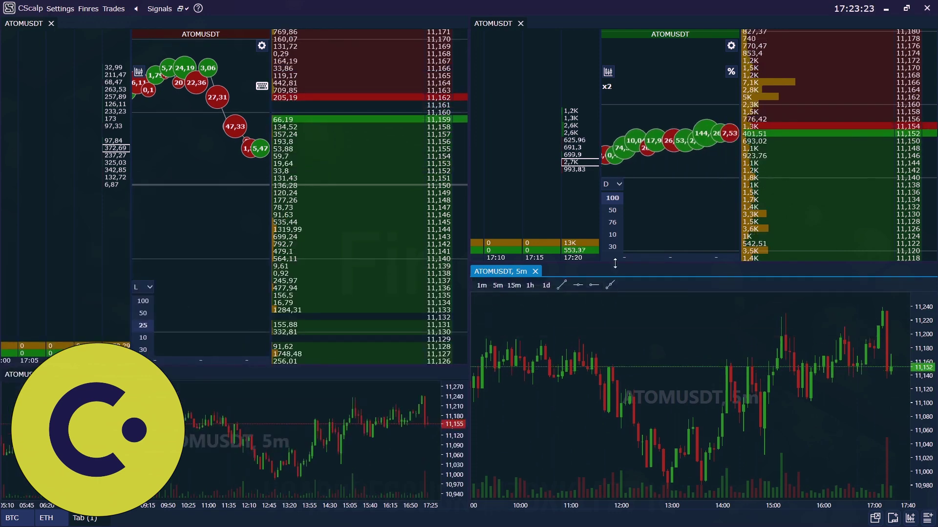
left_click_drag(610, 352, 610, 369)
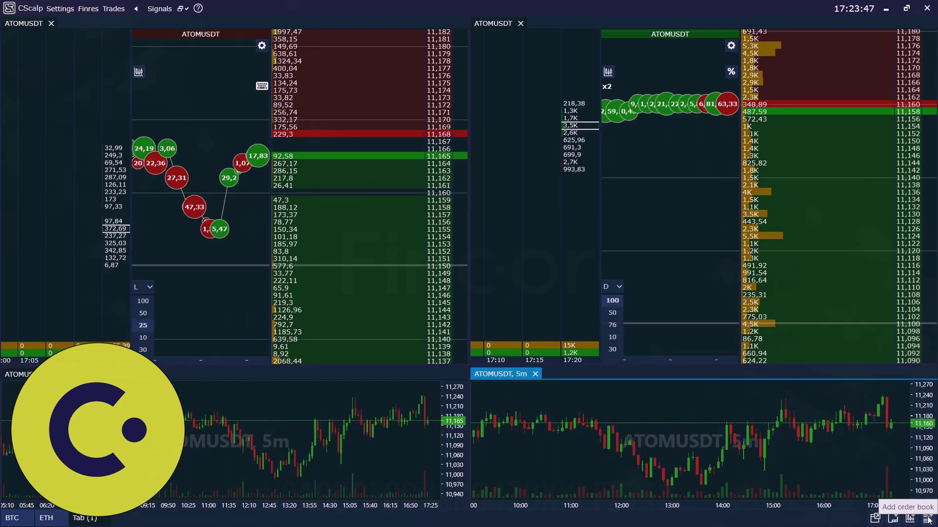
left_click(927, 519)
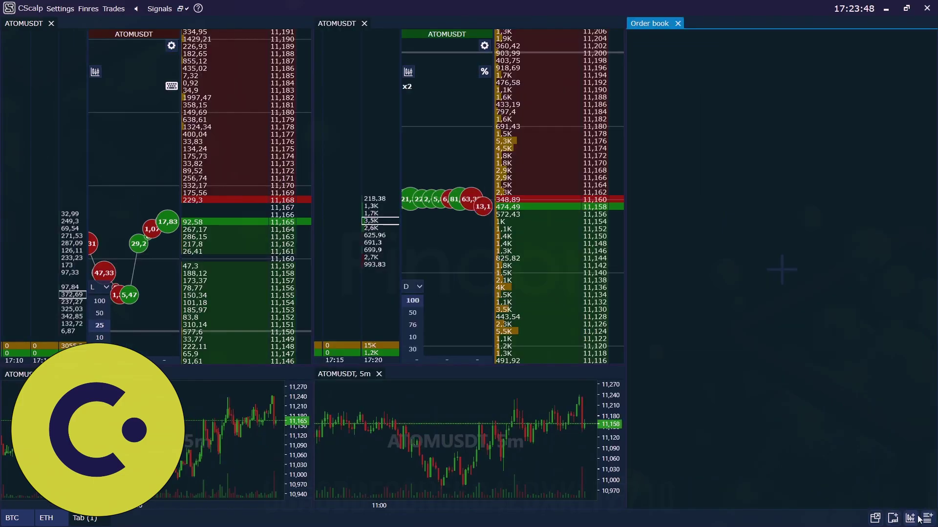
- Add another order book panel and load Binance spot ALGOUSDT into an empty one
left_click(928, 518)
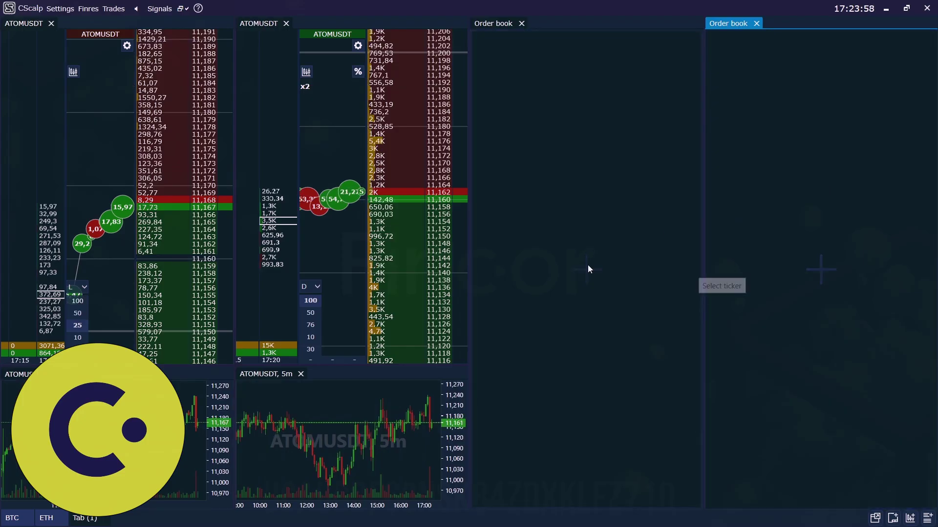
left_click(587, 266)
type("algo")
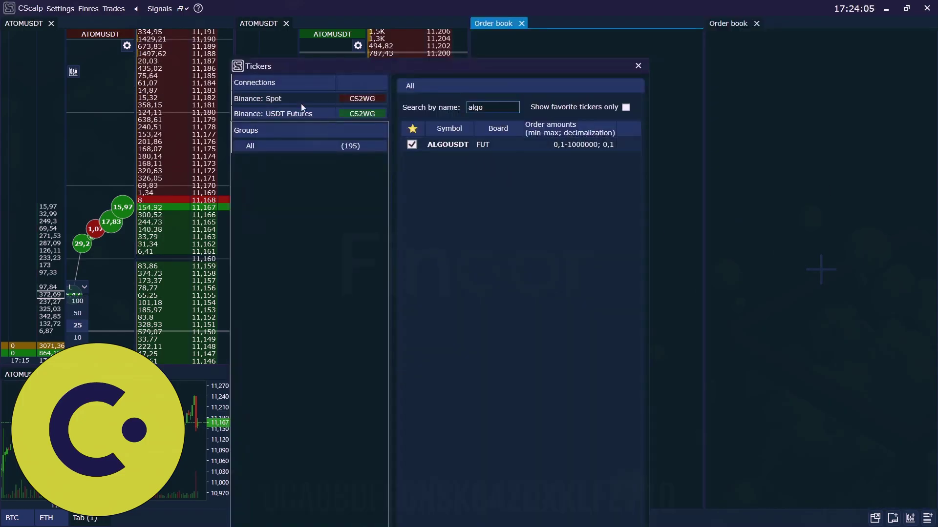
left_click(300, 102)
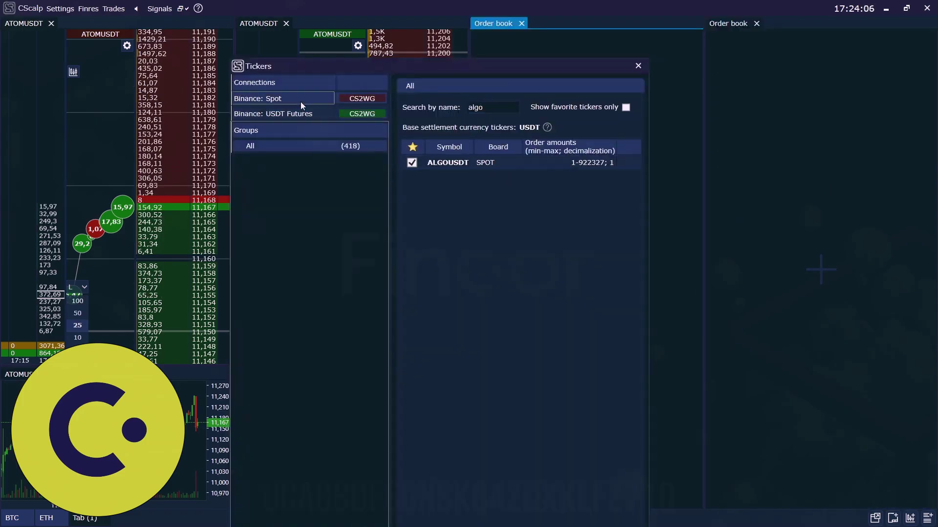
double_click(474, 161)
- Load ALGOUSDT from Binance USDT Futures into the remaining empty order book
left_click(825, 270)
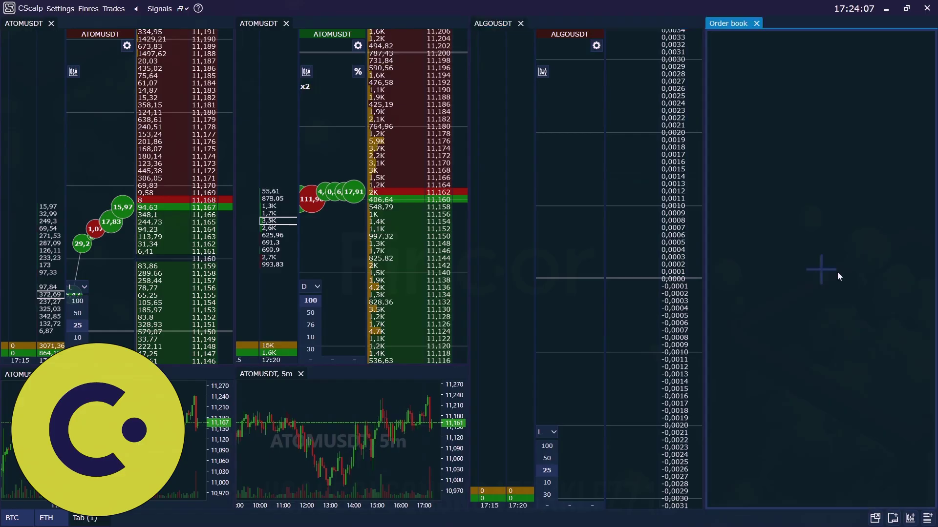
left_click(497, 112)
type("algo")
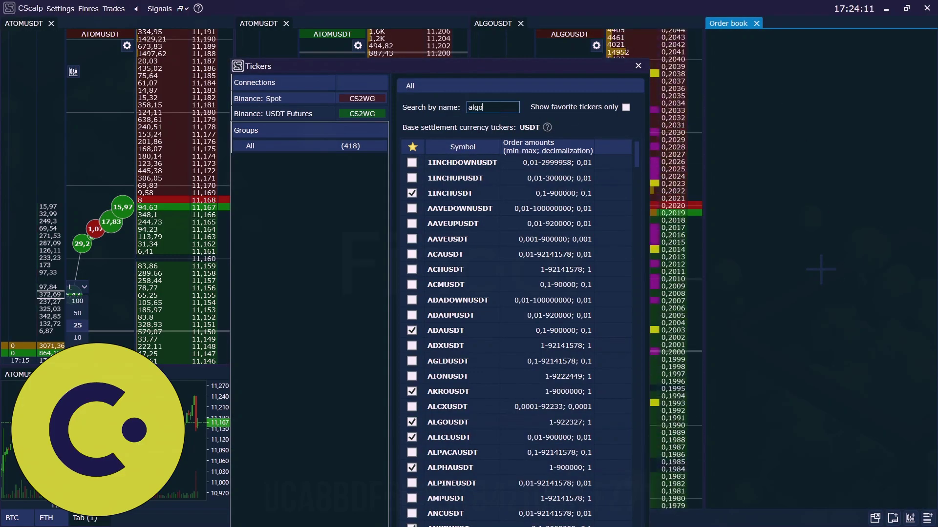
left_click(294, 114)
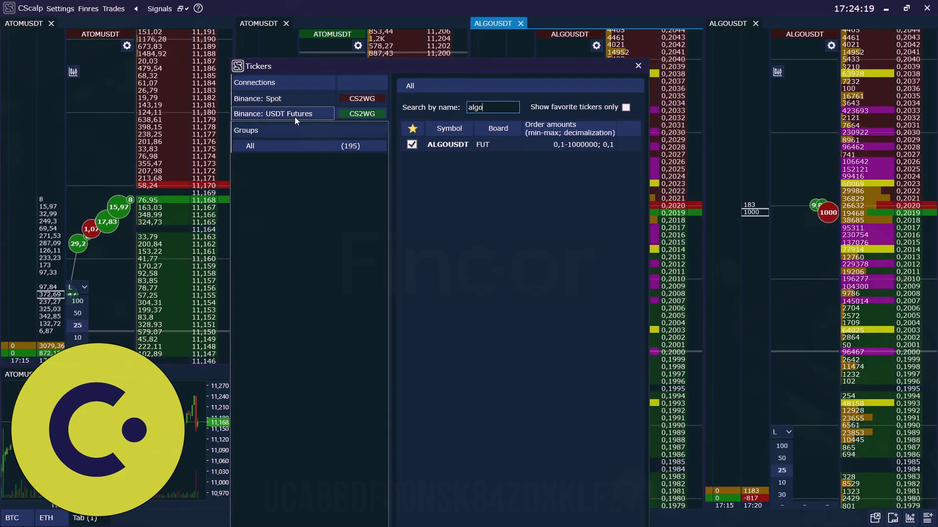
double_click(491, 143)
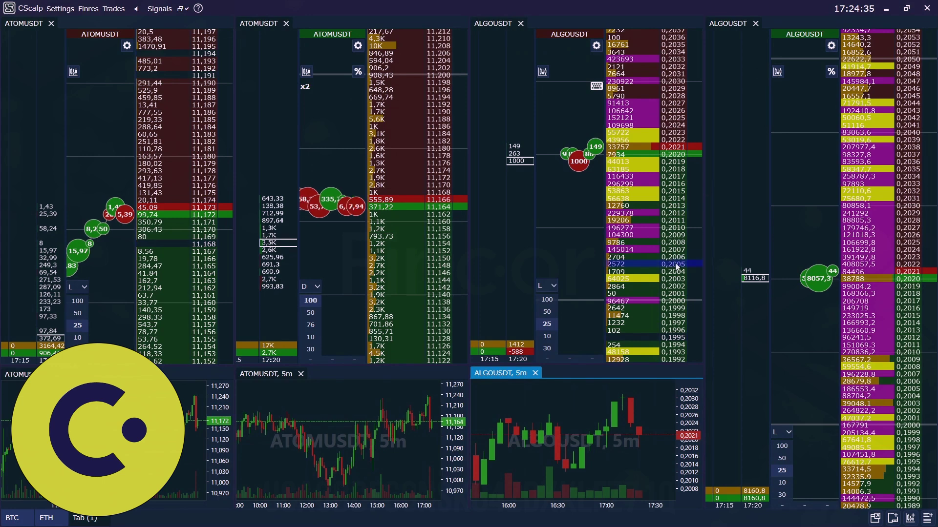
- Dock a 5-minute ALGOUSDT chart under the futures order book, then show the BTC tab
left_click(778, 71)
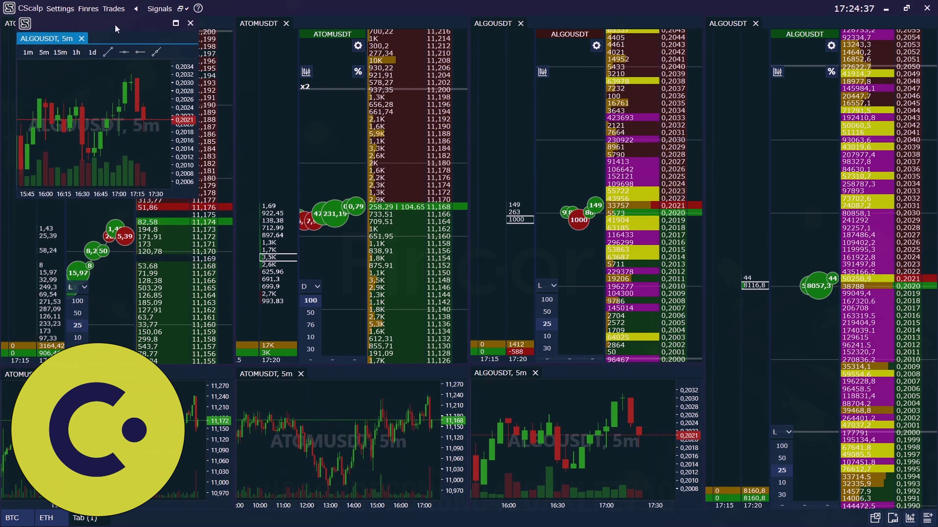
left_click_drag(113, 16, 822, 271)
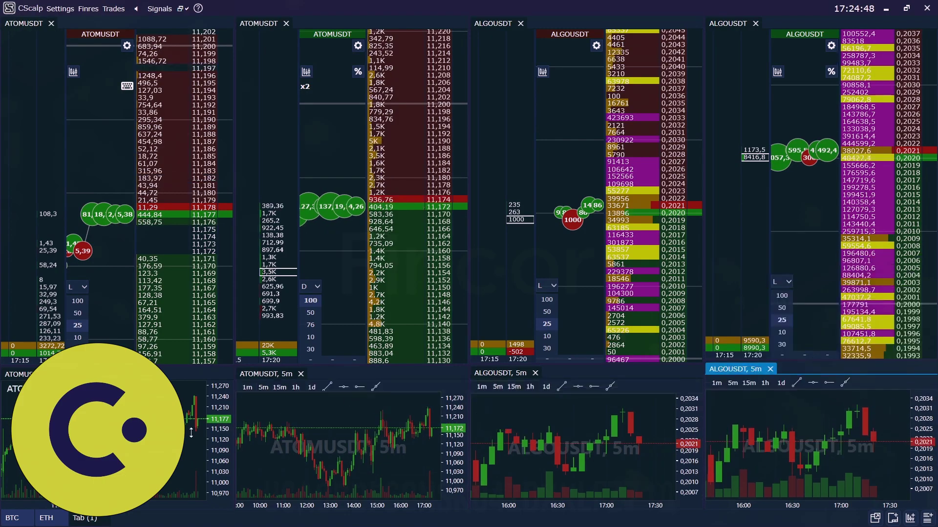
left_click(10, 524)
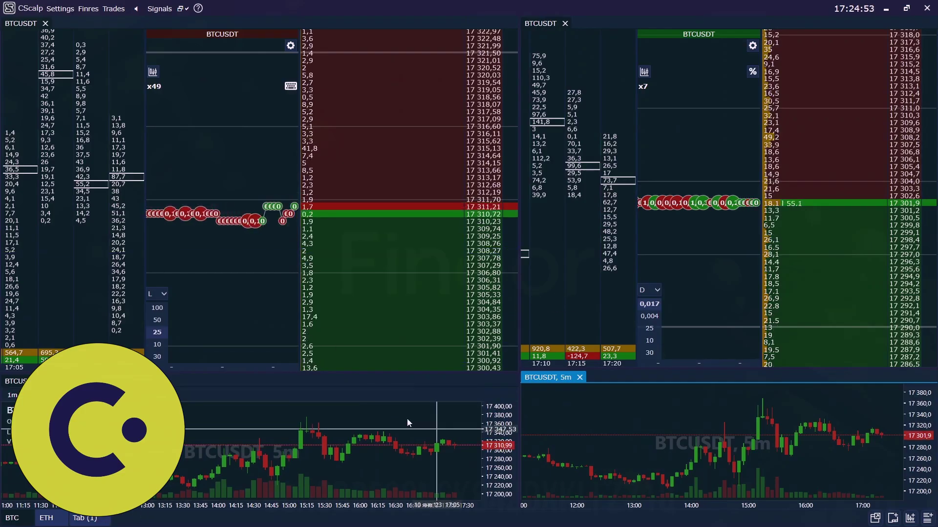
- On the ATOM/ALGO tab, set the ALGOUSDT futures book's Amount bar filled at to 5000000
left_click(84, 518)
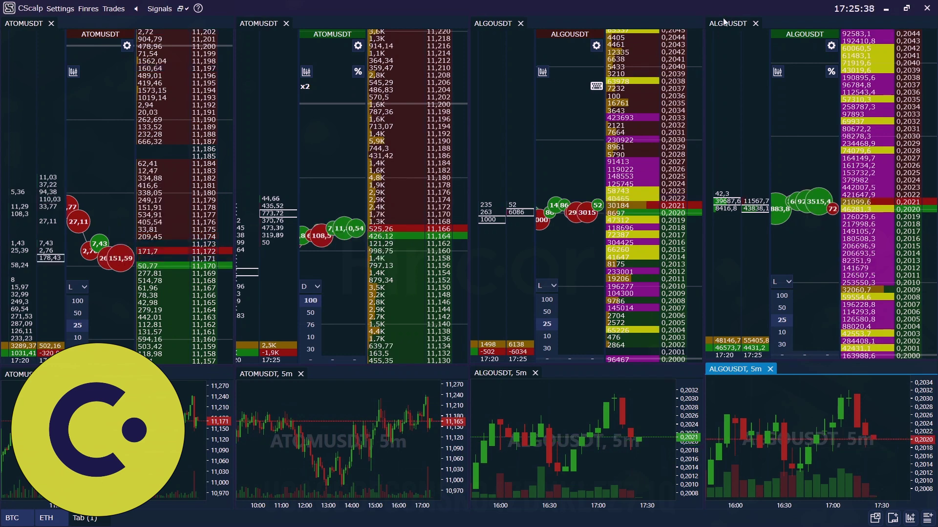
left_click(727, 23)
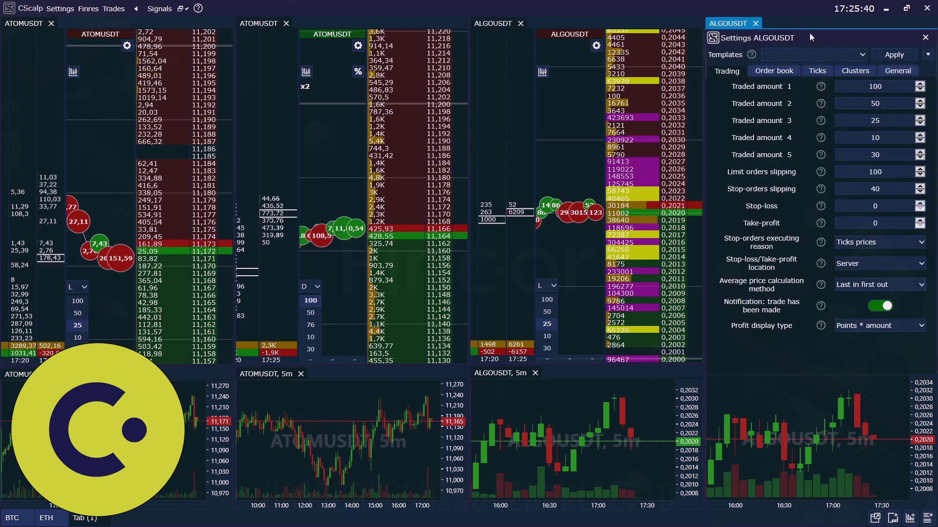
left_click_drag(810, 34, 509, 70)
left_click(474, 107)
left_click(568, 162)
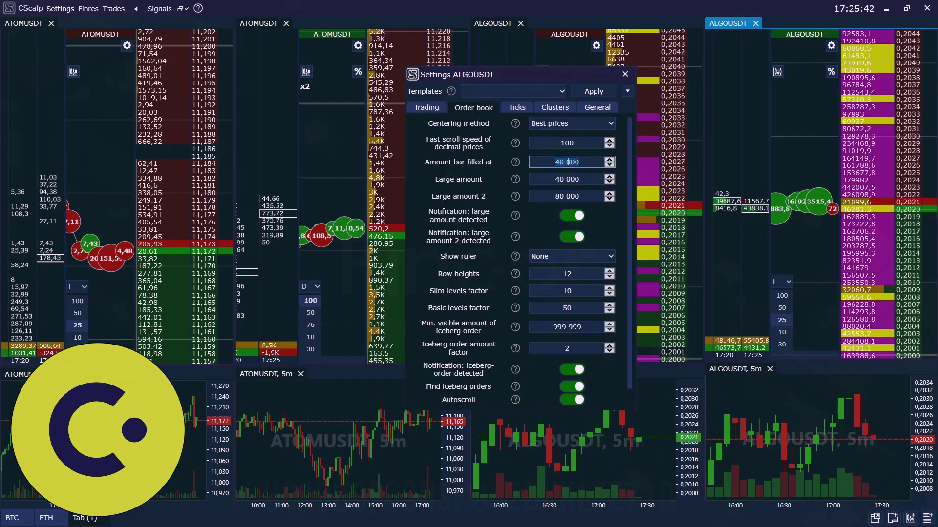
type("50")
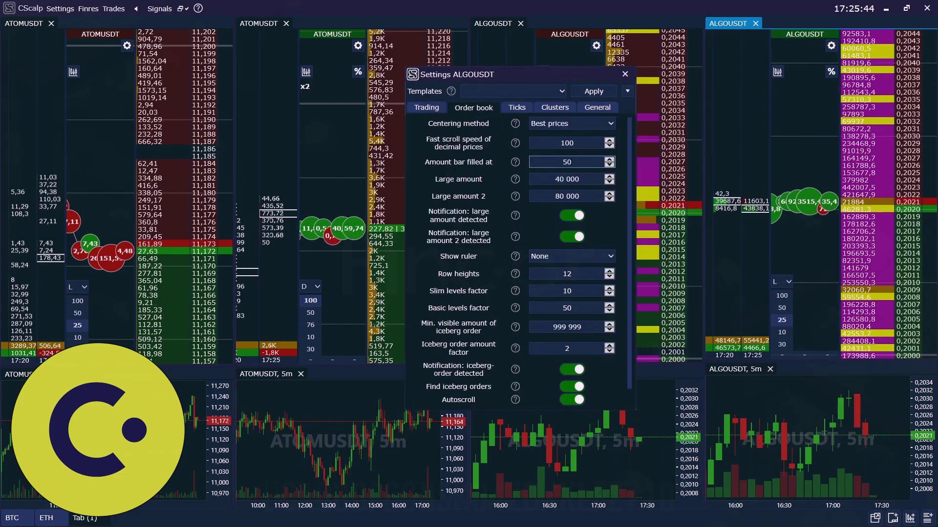
type("00000")
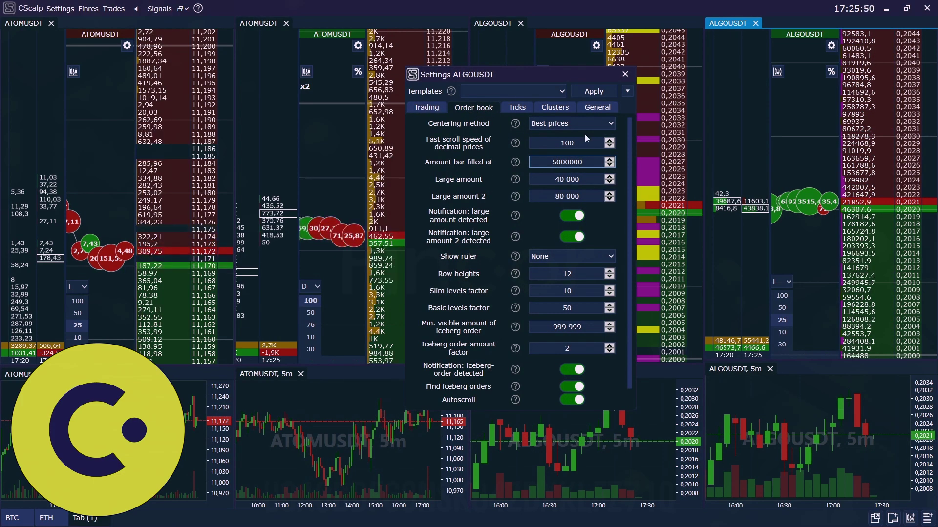